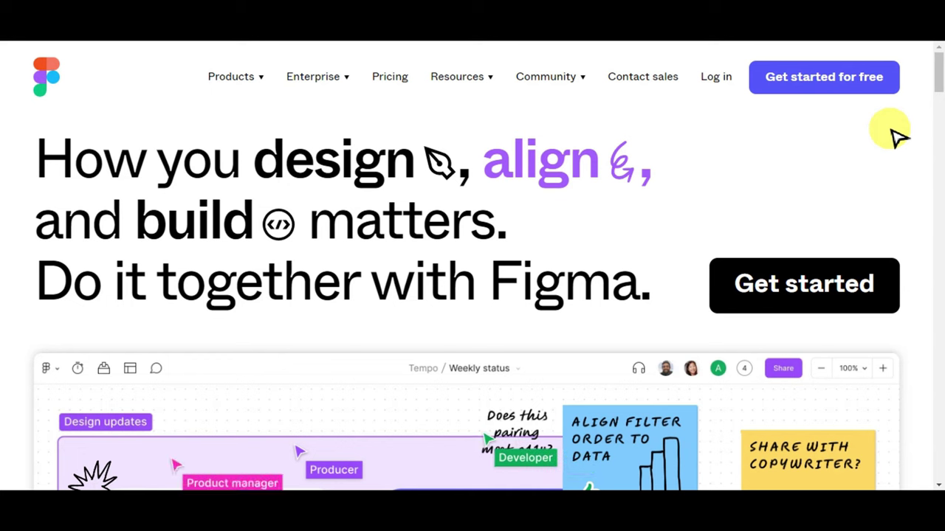
# - Look through the Figma homepage's feature sections, from the opening headline down to the closing sign-up call
pyautogui.scroll(-5, 895, 136)
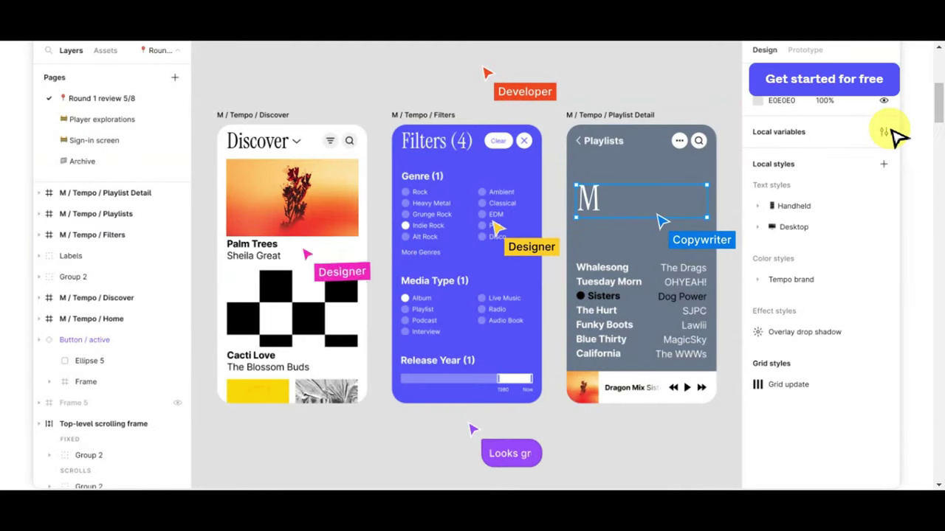
pyautogui.scroll(-1, 895, 136)
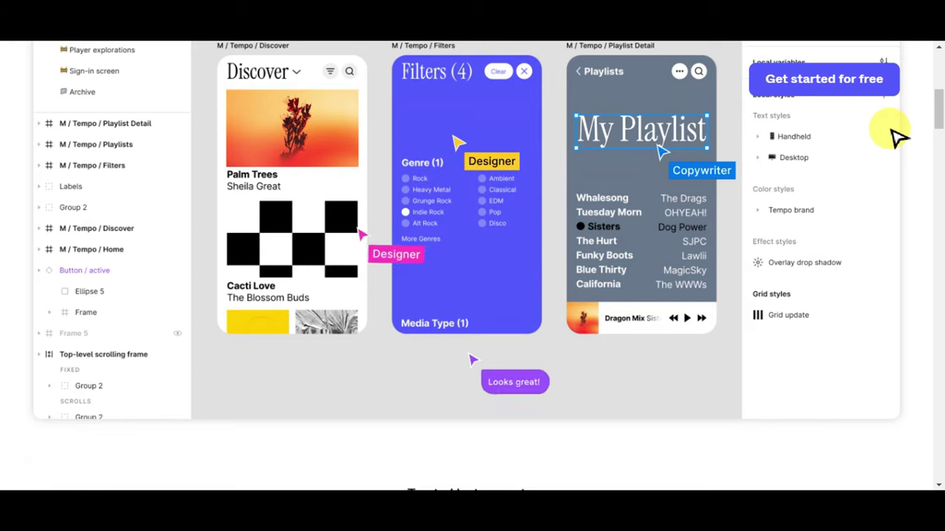
pyautogui.scroll(-2, 896, 135)
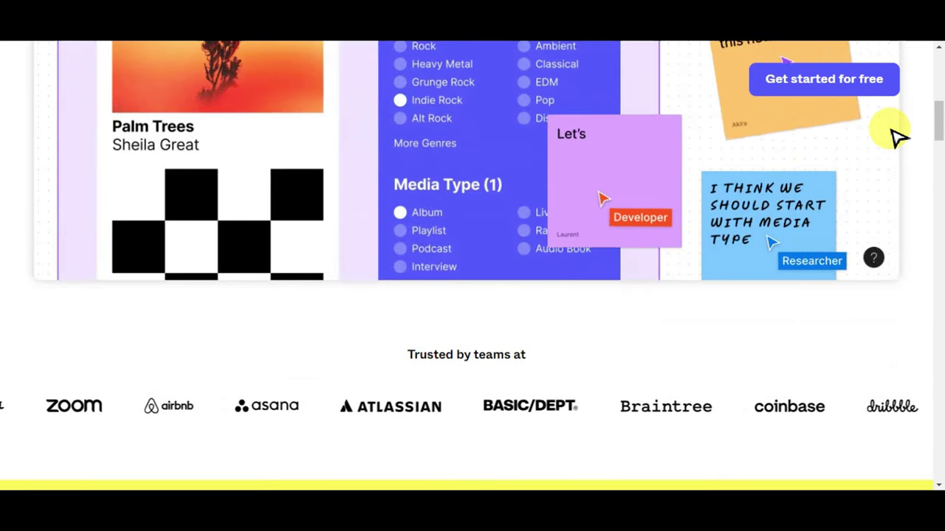
pyautogui.scroll(-3, 896, 136)
pyautogui.scroll(-2, 895, 136)
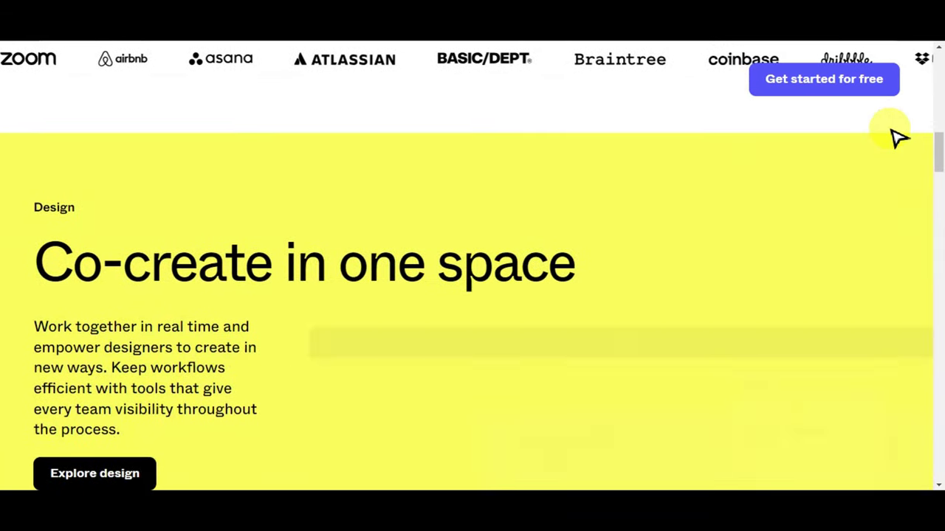
pyautogui.scroll(-1, 895, 136)
pyautogui.scroll(-2, 895, 136)
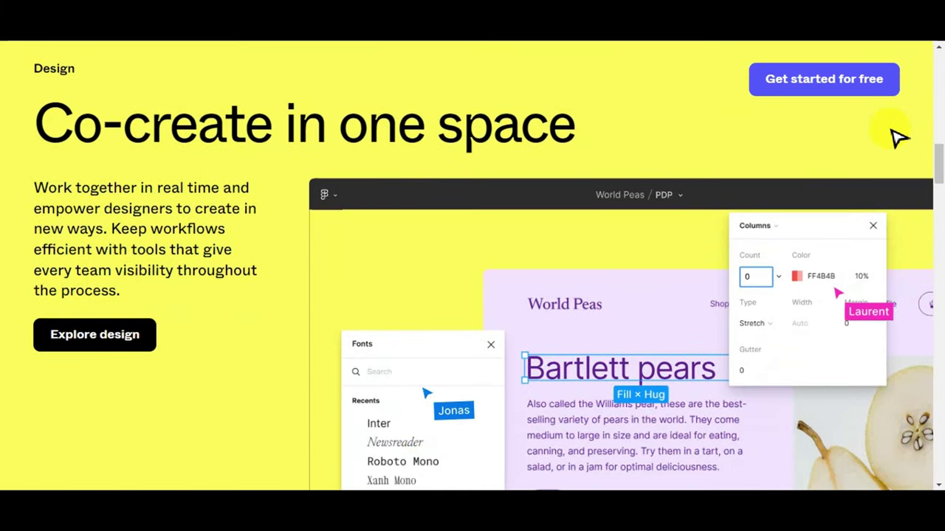
pyautogui.scroll(-1, 895, 136)
pyautogui.scroll(-2, 895, 136)
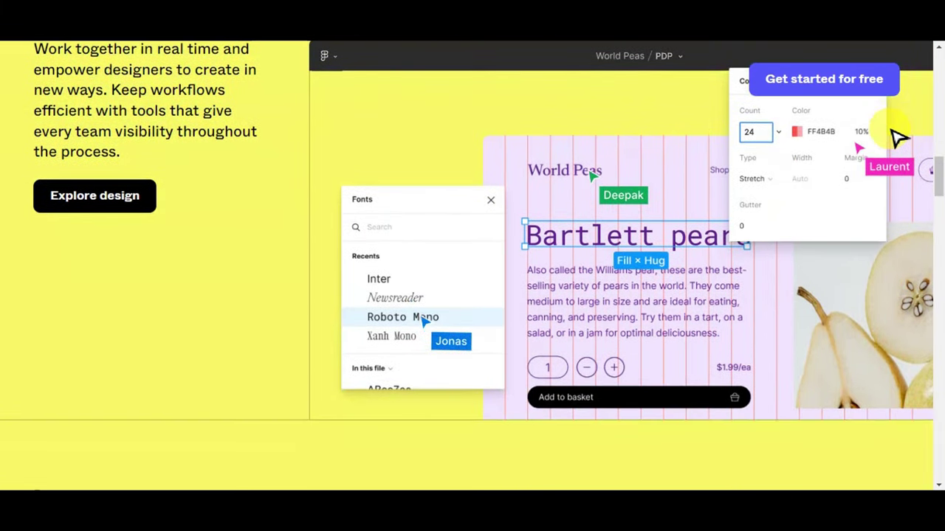
pyautogui.scroll(-2, 895, 135)
pyautogui.scroll(-2, 895, 136)
pyautogui.scroll(-3, 895, 136)
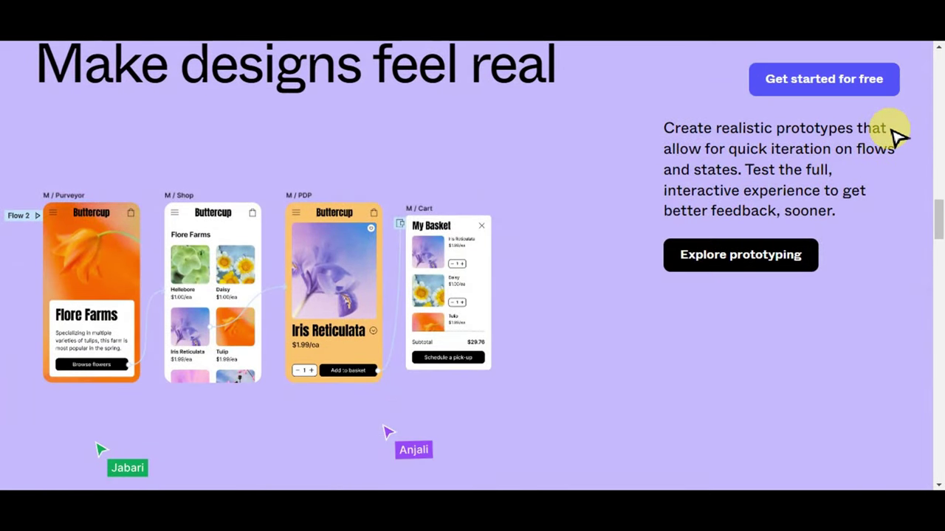
pyautogui.scroll(-1, 896, 136)
pyautogui.scroll(-1, 896, 135)
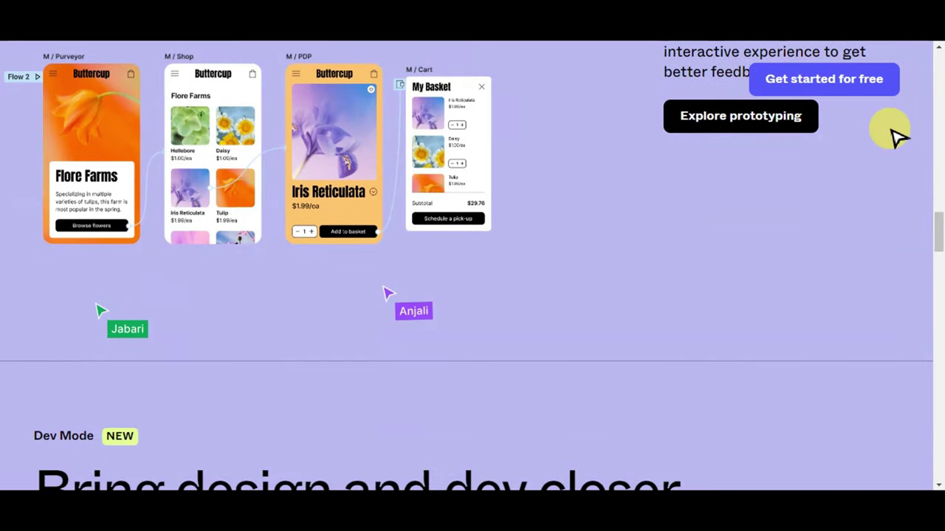
pyautogui.scroll(-1, 896, 136)
pyautogui.scroll(-2, 896, 136)
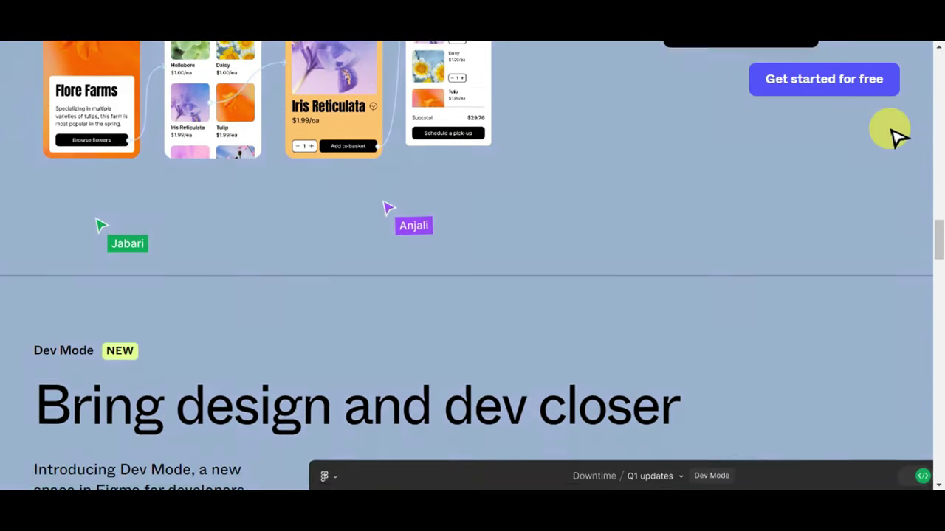
pyautogui.scroll(-1, 895, 136)
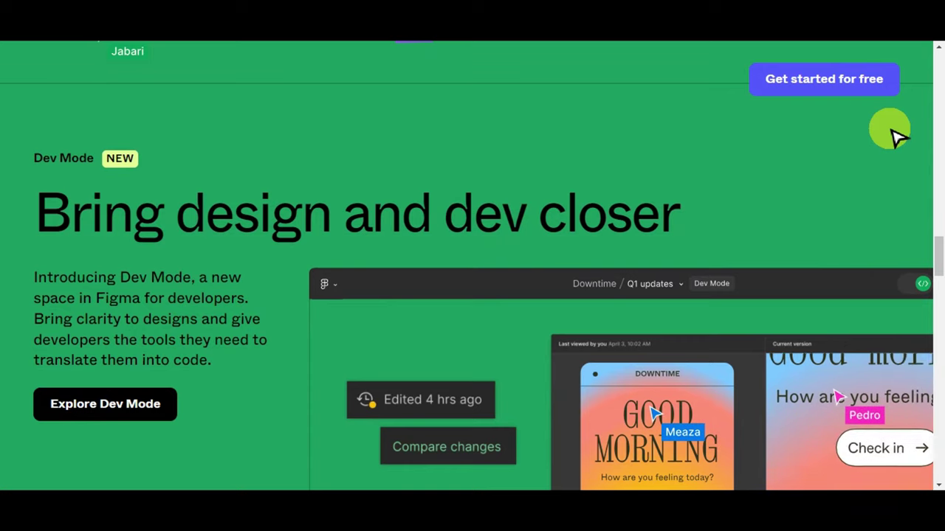
pyautogui.scroll(-1, 895, 136)
pyautogui.scroll(-1, 895, 136)
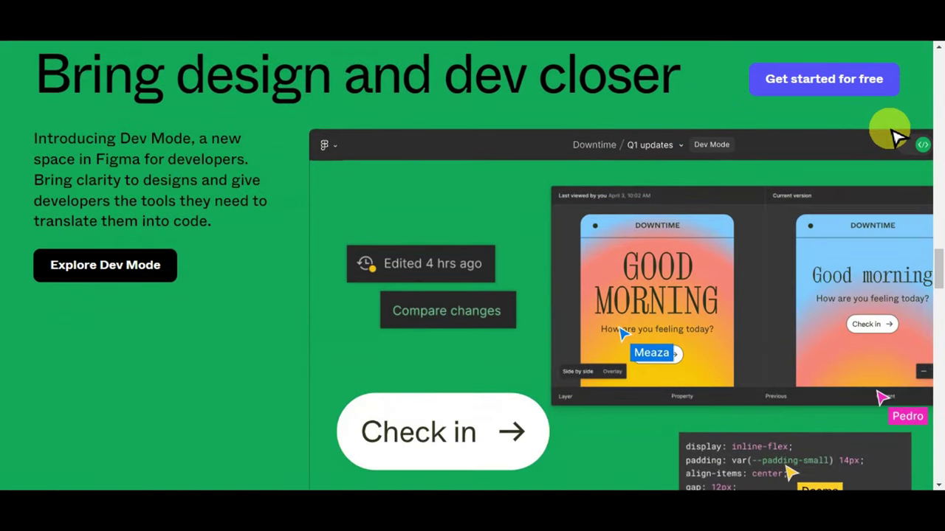
pyautogui.scroll(-1, 896, 135)
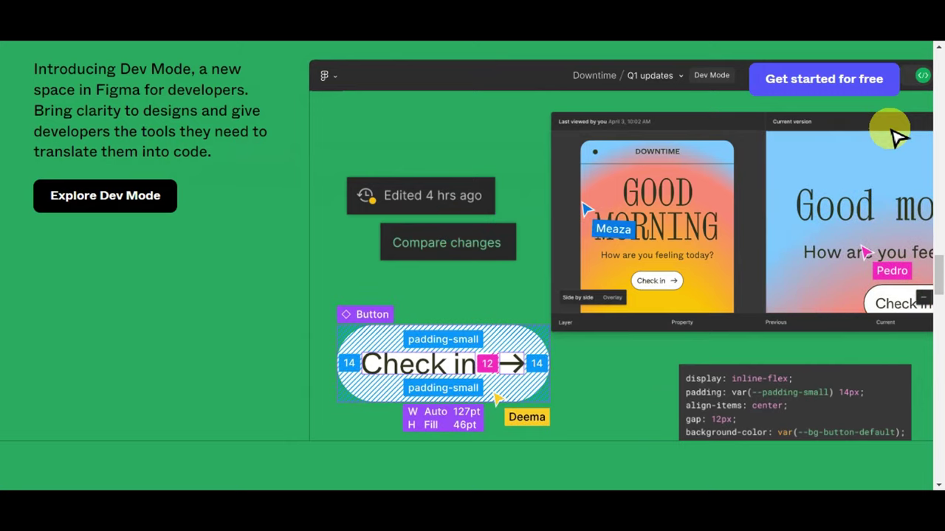
pyautogui.scroll(-2, 896, 135)
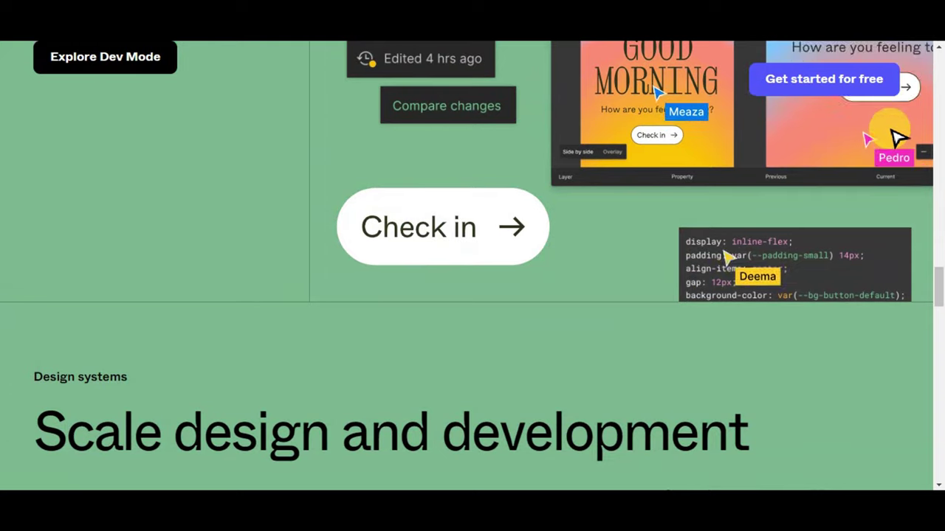
pyautogui.scroll(-2, 895, 135)
pyautogui.scroll(-2, 895, 135)
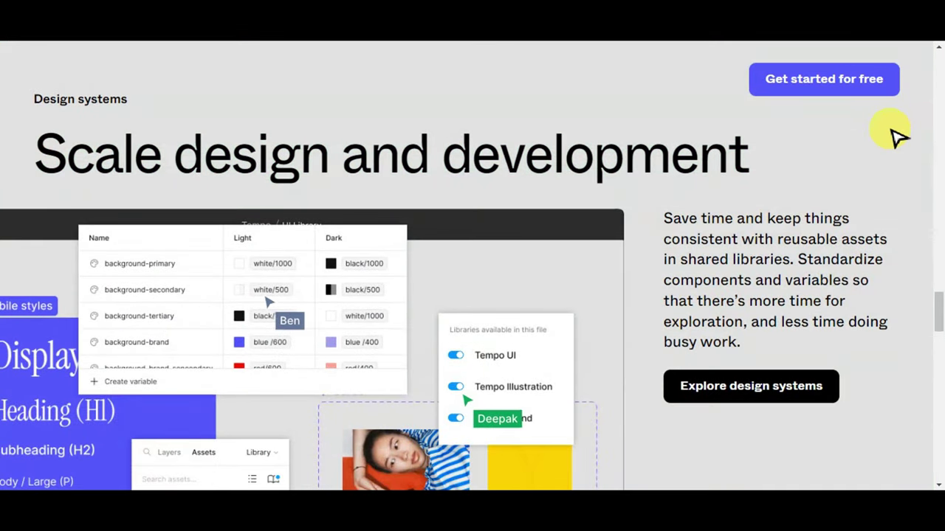
pyautogui.scroll(-2, 895, 136)
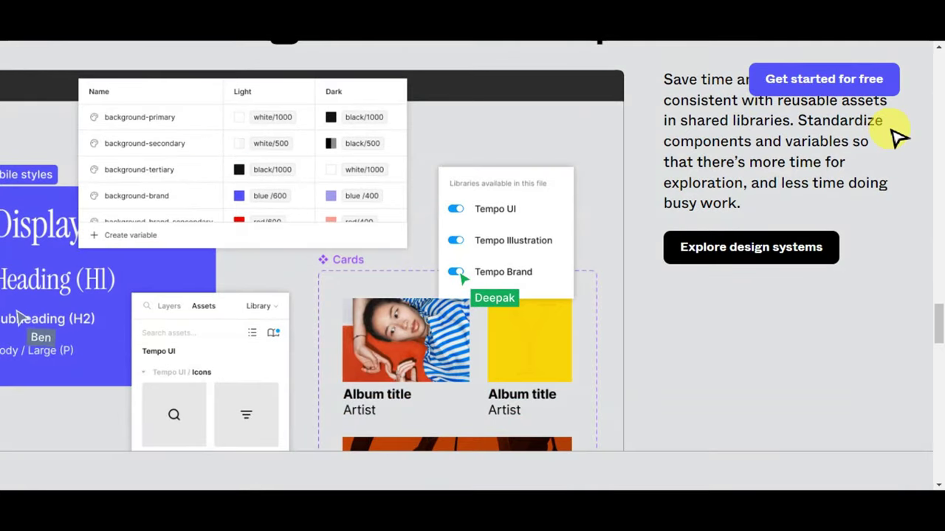
pyautogui.scroll(-1, 895, 136)
pyautogui.scroll(-2, 895, 136)
pyautogui.scroll(-2, 896, 135)
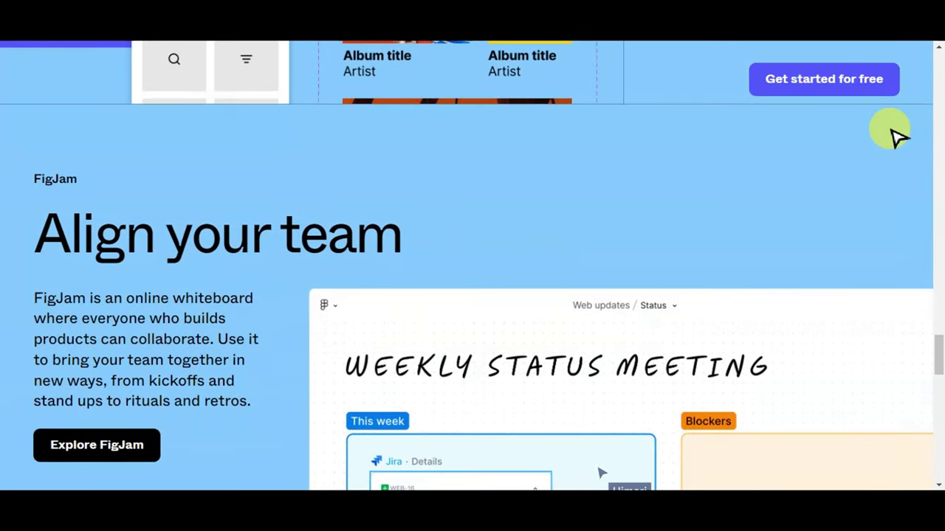
pyautogui.scroll(-3, 896, 136)
pyautogui.scroll(-3, 895, 136)
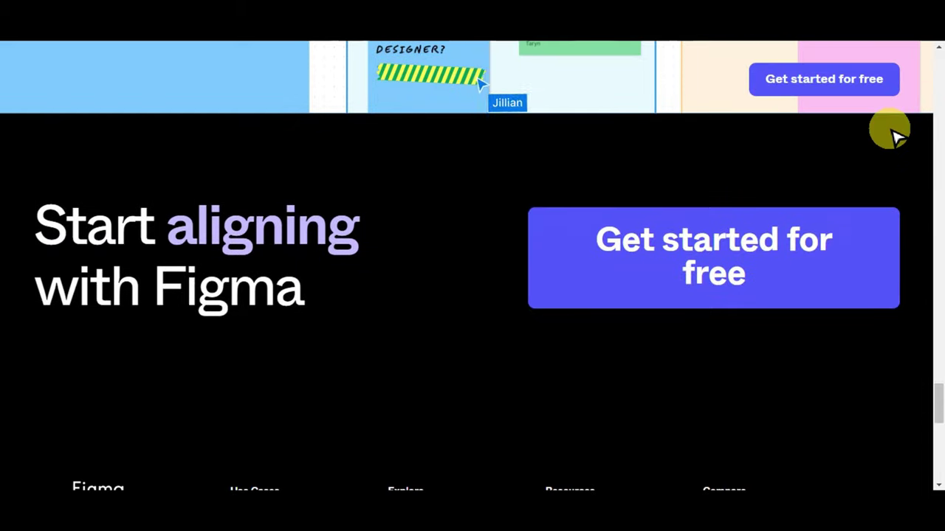
pyautogui.scroll(-1, 895, 136)
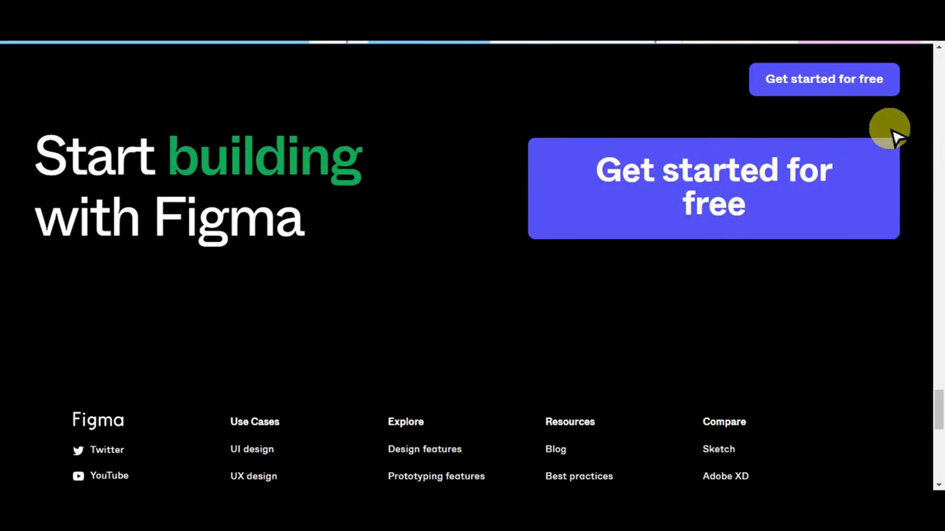
pyautogui.scroll(1, 895, 136)
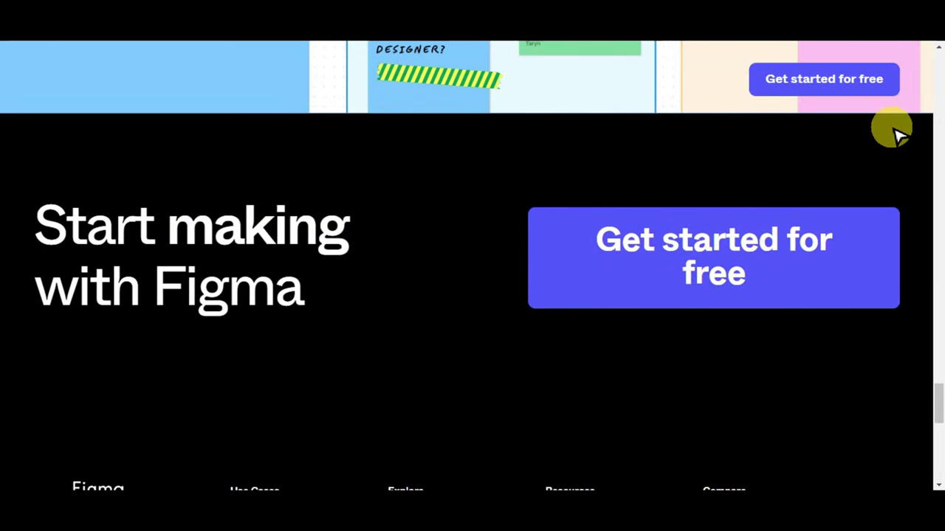
# - Open the free account sign-up form and switch to logging in with an existing account
pyautogui.click(763, 273)
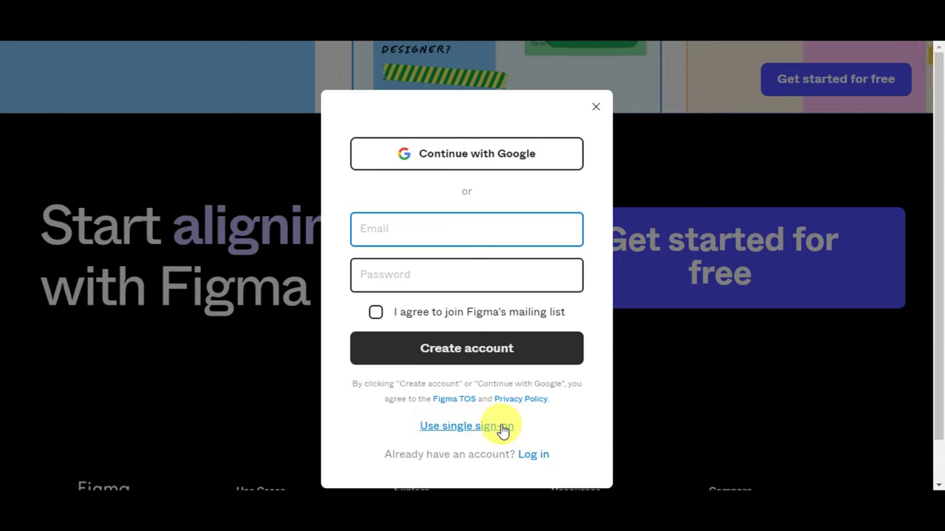
pyautogui.click(528, 459)
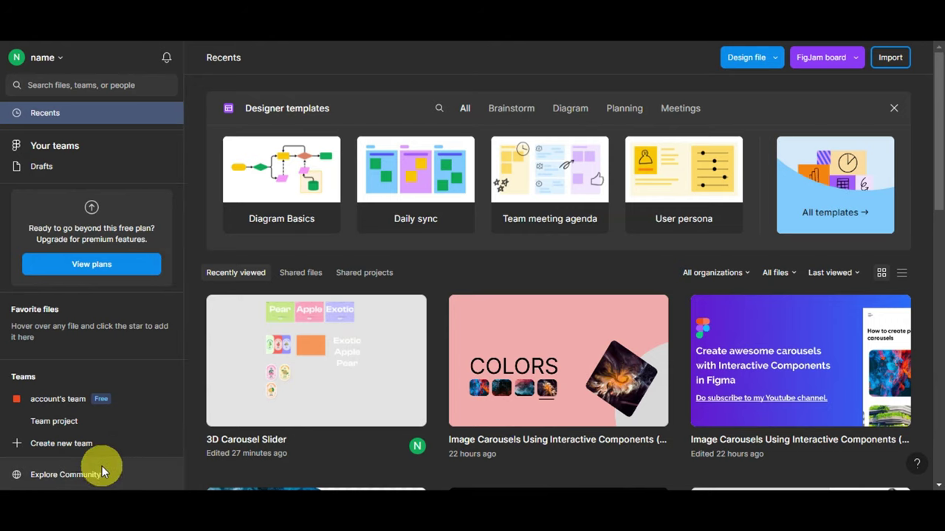
# - Review the plan comparison for Starter, Professional and Organization, including prices and feature rows, and close it
pyautogui.click(70, 260)
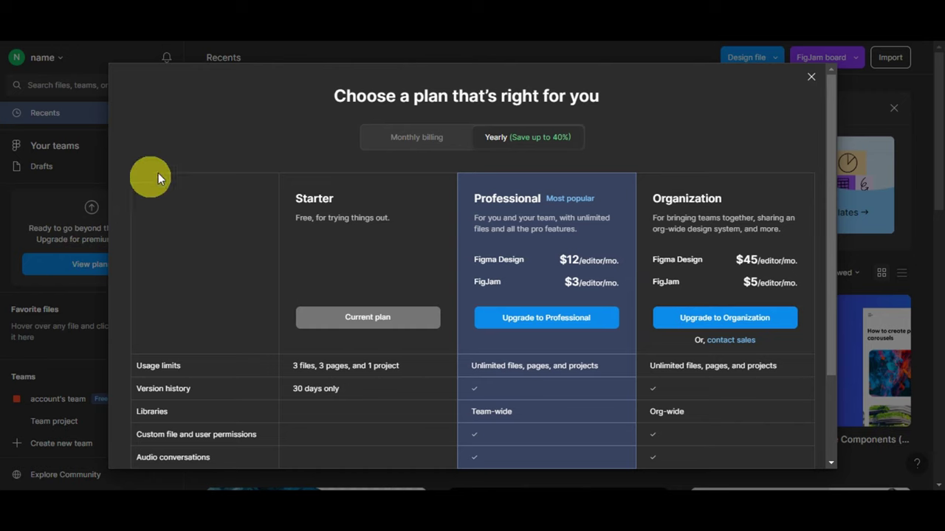
pyautogui.scroll(-3, 535, 112)
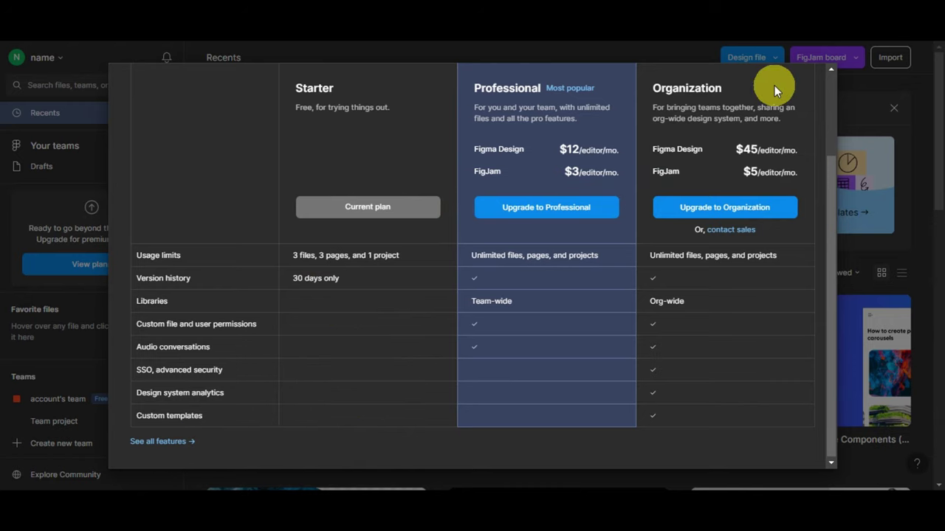
pyautogui.click(610, 59)
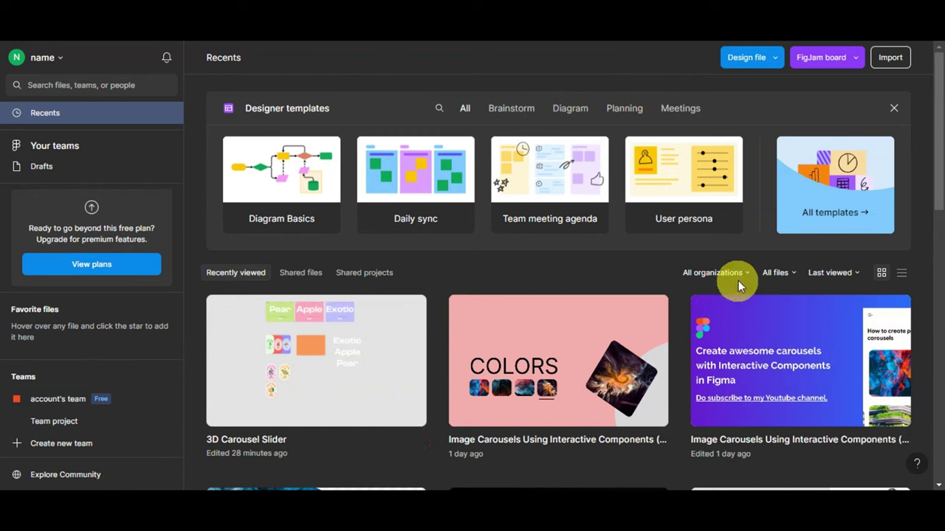
# - Create a new blank design file from the Recents page
pyautogui.click(773, 59)
pyautogui.click(757, 59)
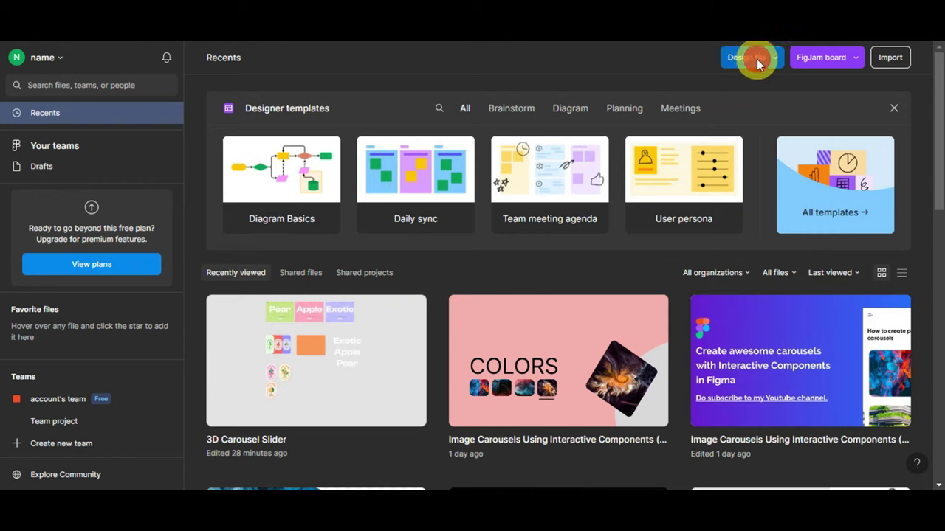
pyautogui.moveTo(700, 218)
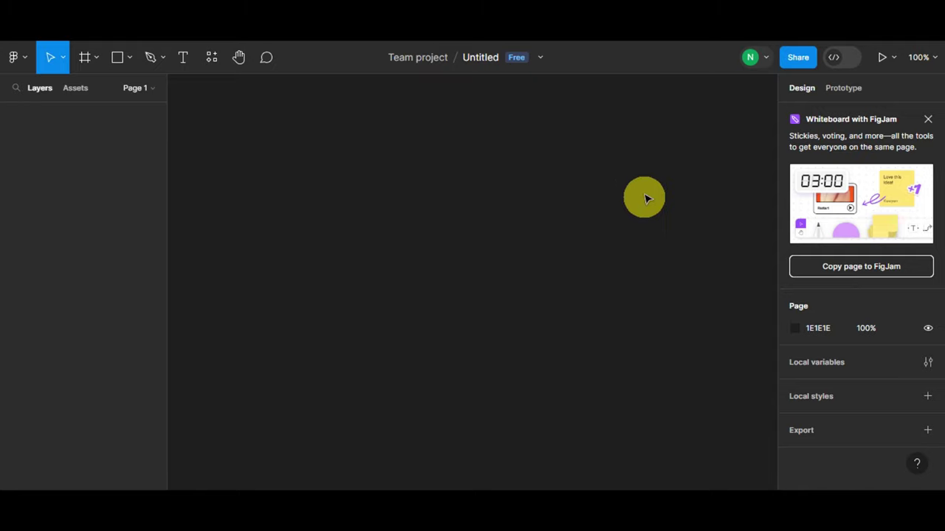
# - Paste the copied Background Slider frame and the two Labels components onto the empty canvas
pyautogui.hotkey('ctrl', 'v')
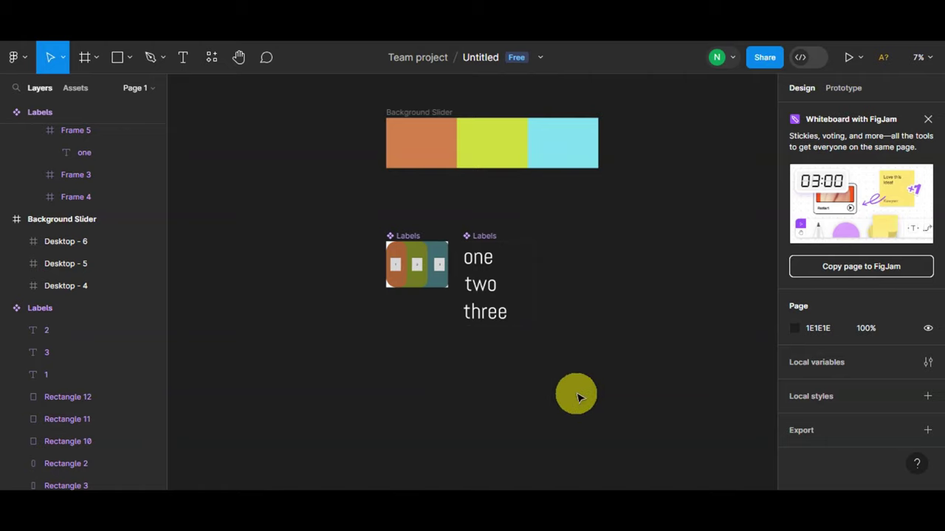
pyautogui.click(426, 120)
pyautogui.press('Escape')
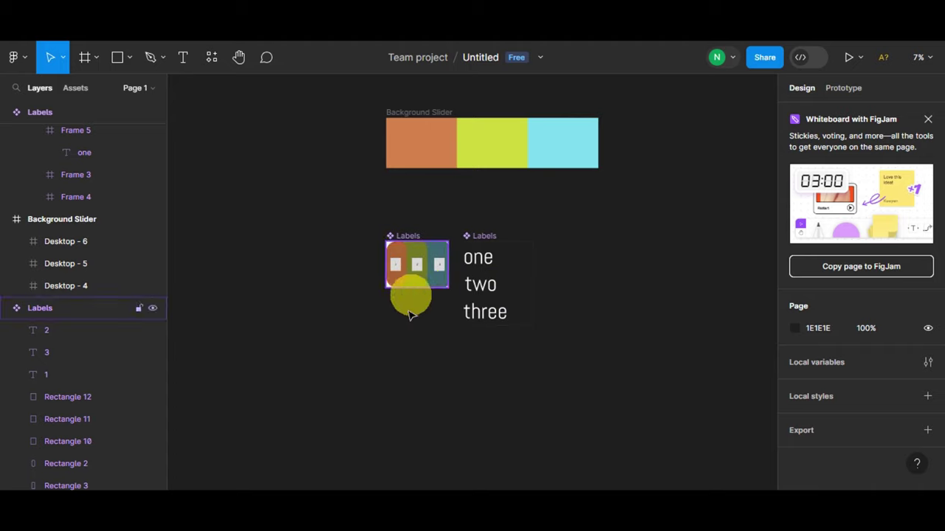
pyautogui.scroll(3, 430, 327)
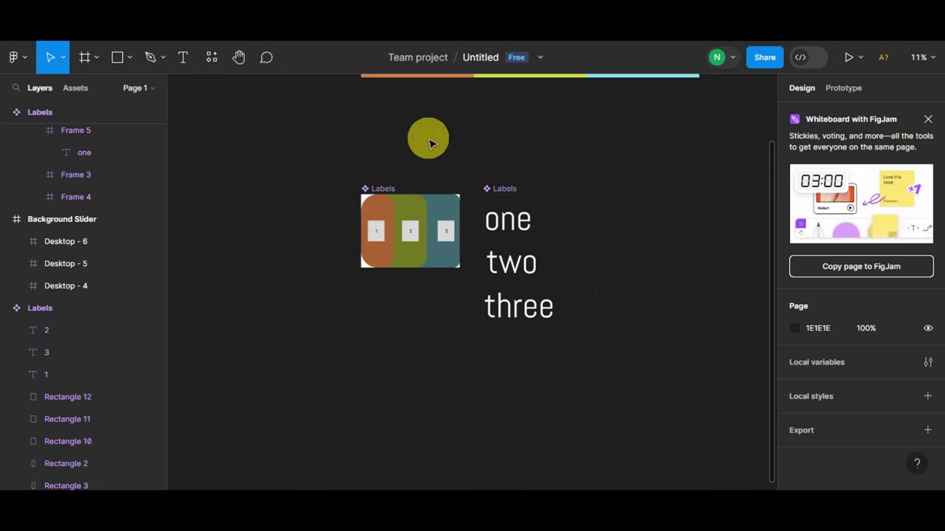
pyautogui.click(367, 252)
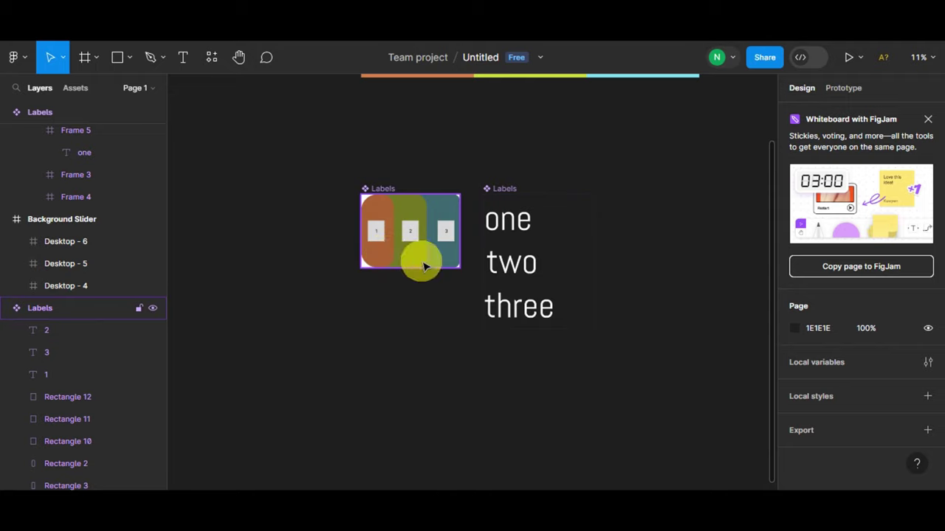
pyautogui.click(446, 278)
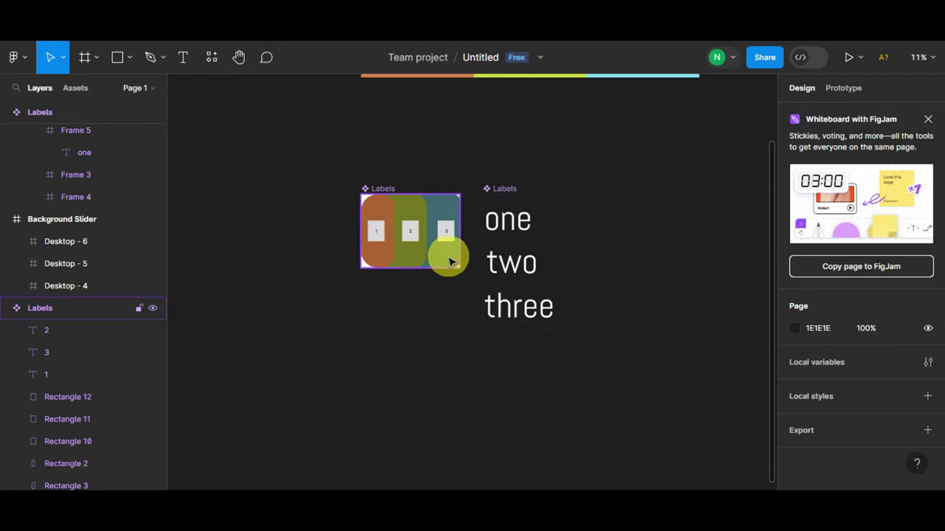
# - Move all the pasted elements together to the right, leaving empty canvas beside them, and deselect them
pyautogui.keyDown('ctrl'); pyautogui.scroll(-3, 451, 274); pyautogui.keyUp('ctrl')
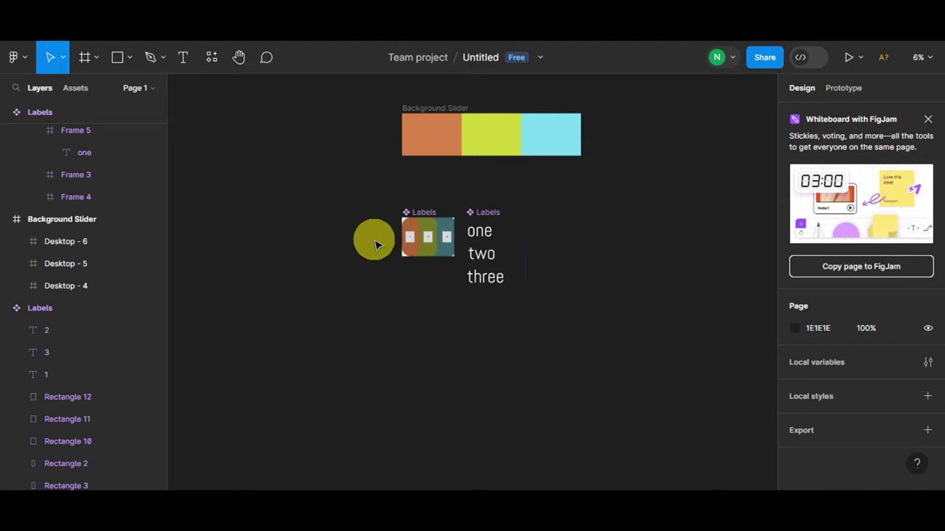
pyautogui.hotkey('ctrl', 'a')
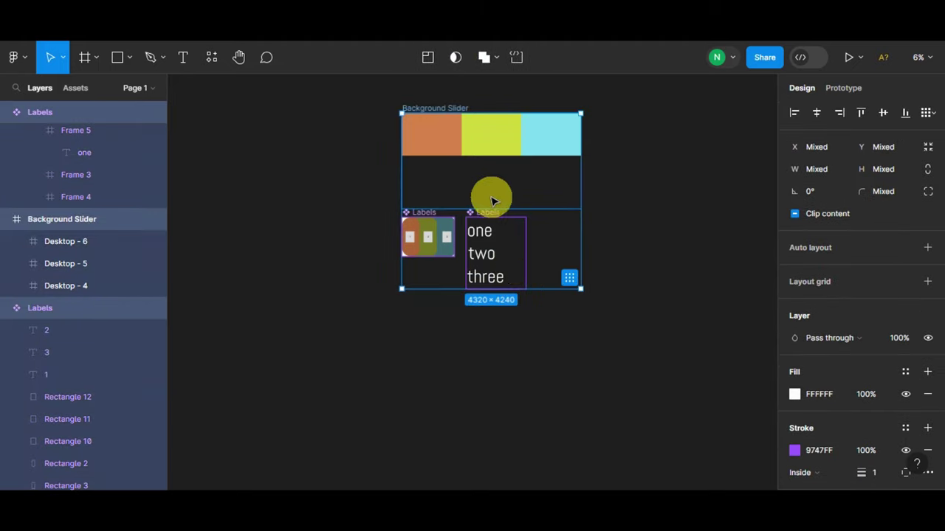
pyautogui.moveTo(489, 194); pyautogui.dragTo(623, 185)
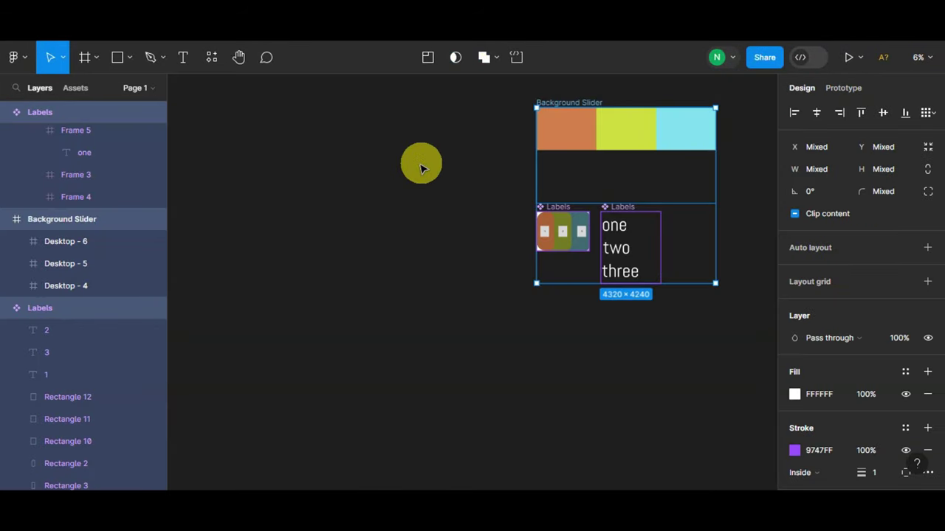
pyautogui.click(340, 198)
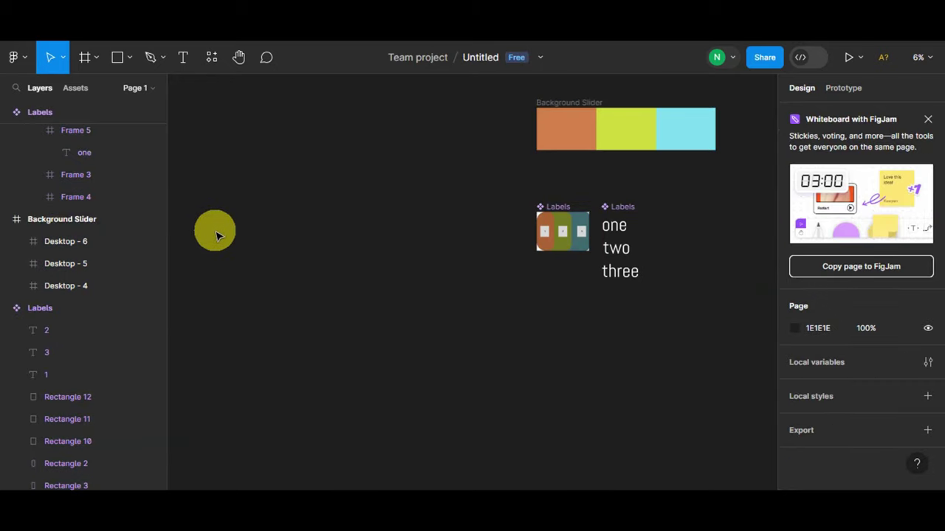
# - Add a MacBook Air preset frame of 1280 × 832 and move it to the empty area level with the Background Slider
pyautogui.click(82, 60)
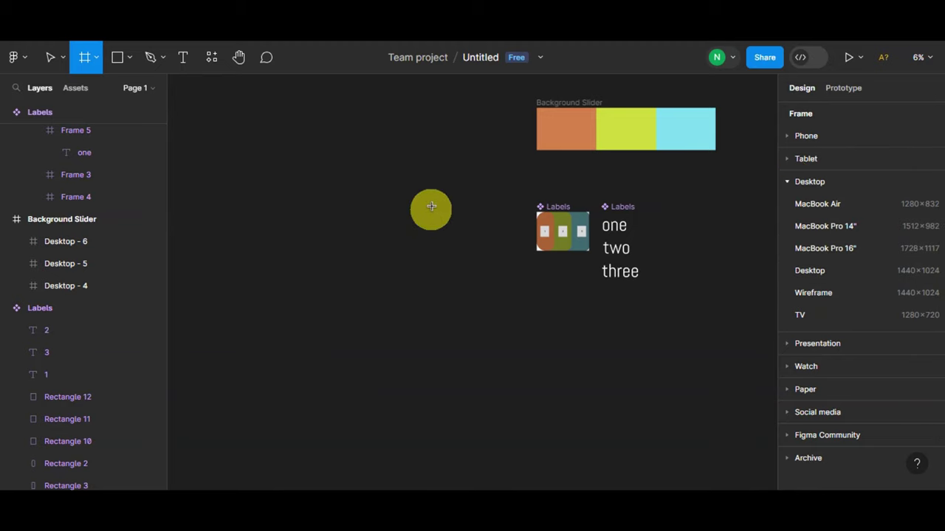
pyautogui.click(826, 205)
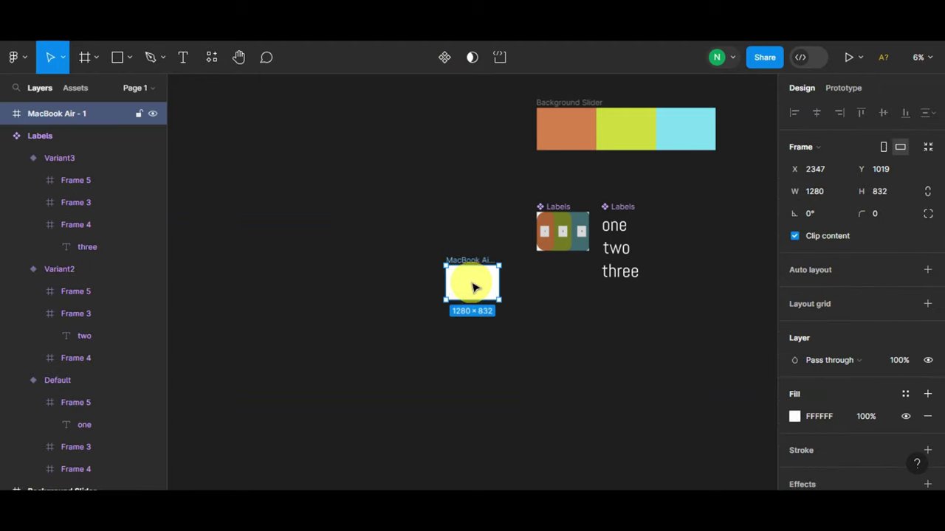
pyautogui.moveTo(471, 282); pyautogui.dragTo(439, 269)
pyautogui.hotkey('ctrl', 'z')
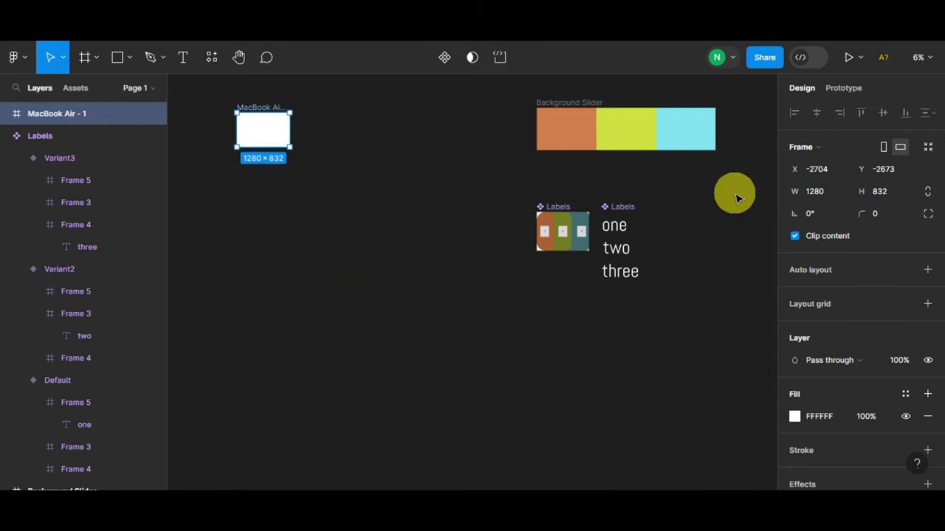
# - Move the MacBook Air frame across the empty canvas until it sits close to the Background Slider
pyautogui.scroll(5, 283, 185)
pyautogui.moveTo(224, 200); pyautogui.dragTo(464, 226)
pyautogui.scroll(-6, 570, 246)
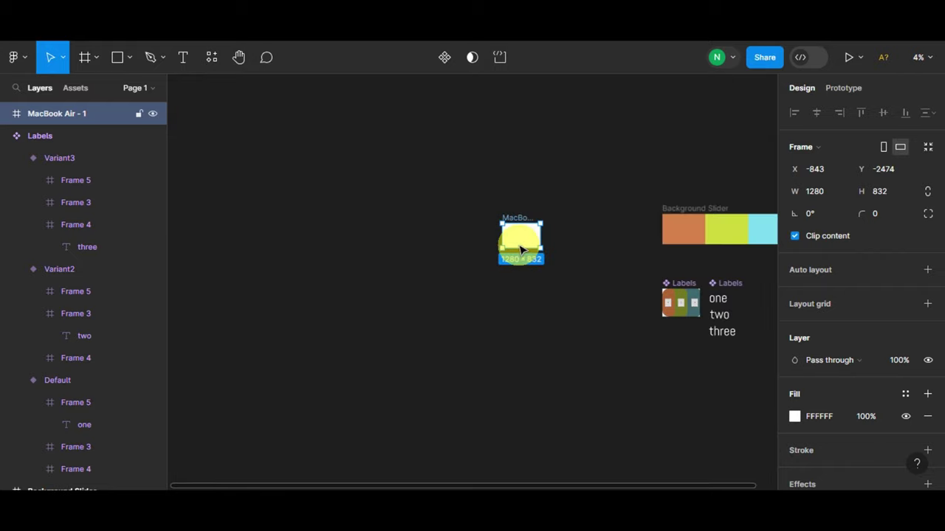
pyautogui.moveTo(520, 238); pyautogui.dragTo(597, 273)
pyautogui.scroll(4, 635, 273)
pyautogui.moveTo(654, 275); pyautogui.dragTo(557, 200)
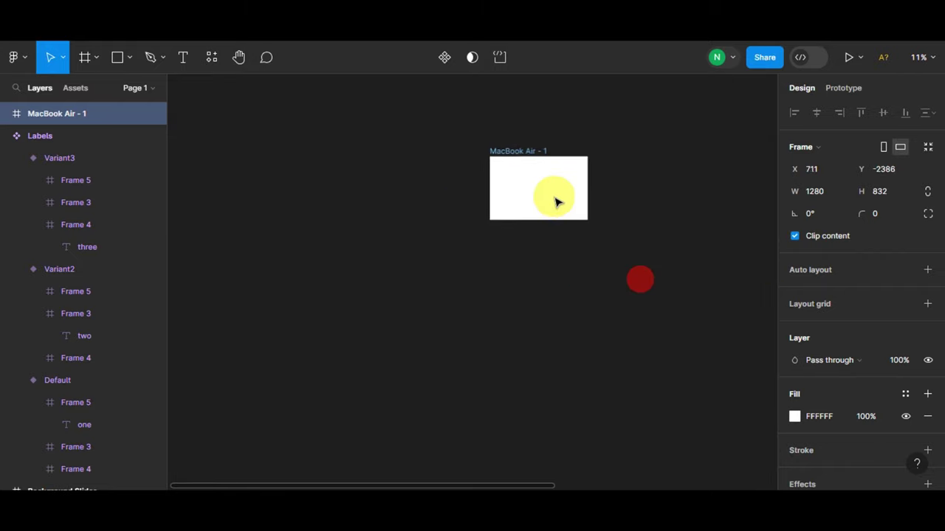
pyautogui.scroll(-3, 663, 312)
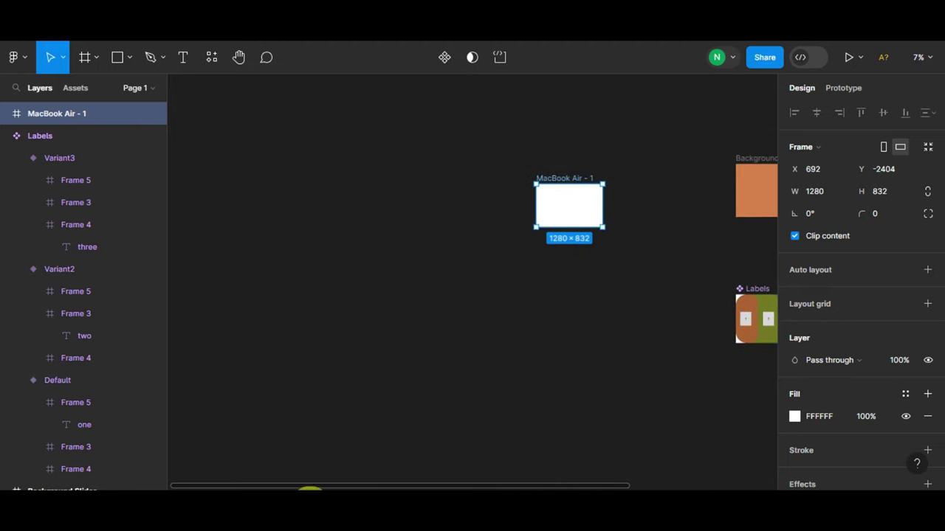
pyautogui.moveTo(299, 488); pyautogui.dragTo(405, 486)
pyautogui.moveTo(433, 207); pyautogui.dragTo(501, 197)
pyautogui.scroll(10, 475, 222)
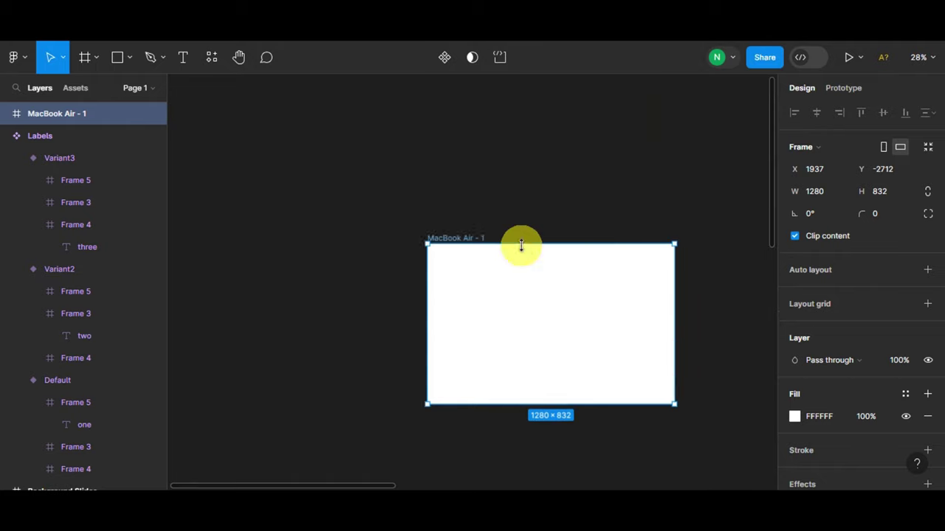
pyautogui.scroll(-1, 525, 253)
pyautogui.scroll(2, 523, 251)
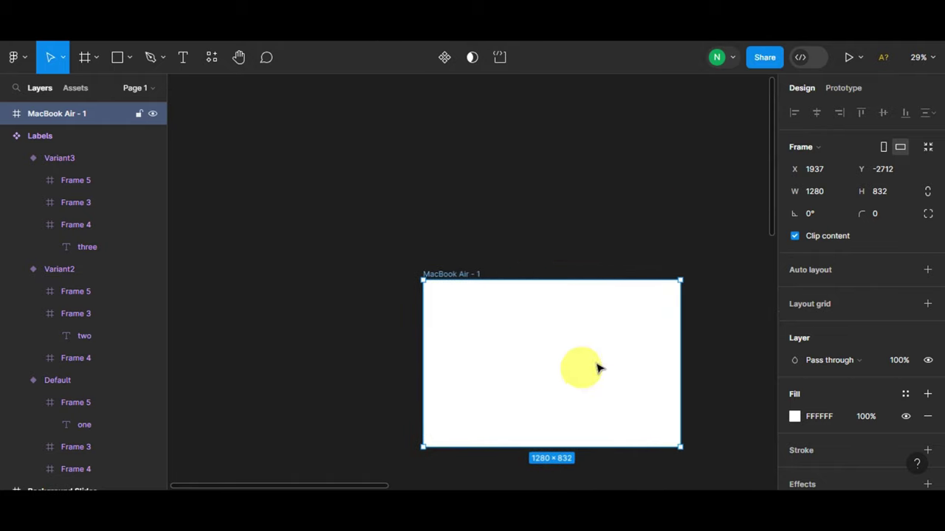
pyautogui.scroll(-3, 610, 359)
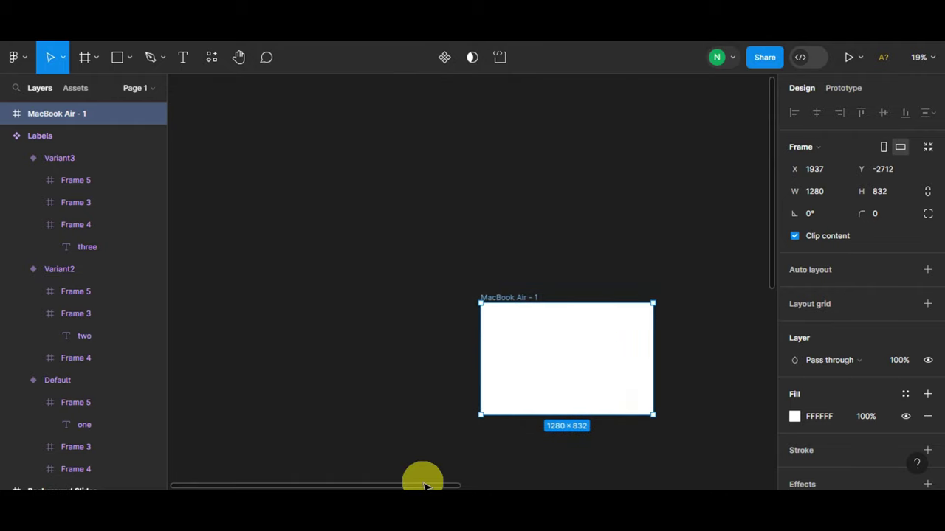
# - Overlay the MacBook Air frame on the orange slide, resize it to 1440 × 1024 to match, and move it back out beside the Background Slider
pyautogui.moveTo(422, 481); pyautogui.dragTo(561, 485)
pyautogui.moveTo(258, 361); pyautogui.dragTo(607, 357)
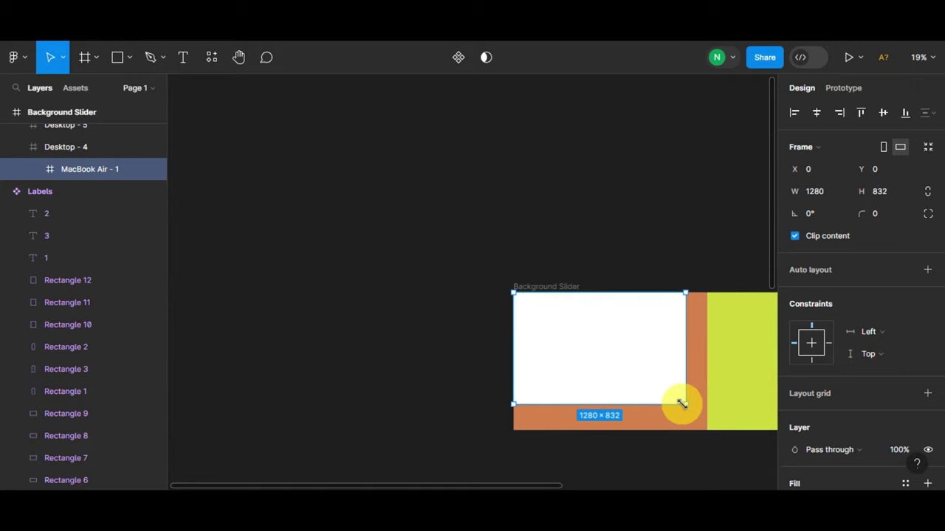
pyautogui.moveTo(685, 405); pyautogui.dragTo(705, 428)
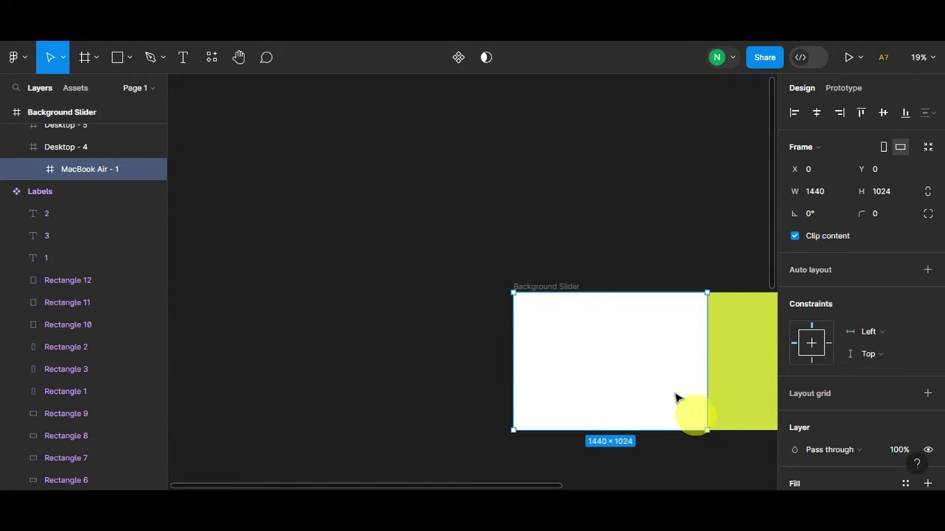
pyautogui.moveTo(678, 398); pyautogui.dragTo(395, 374)
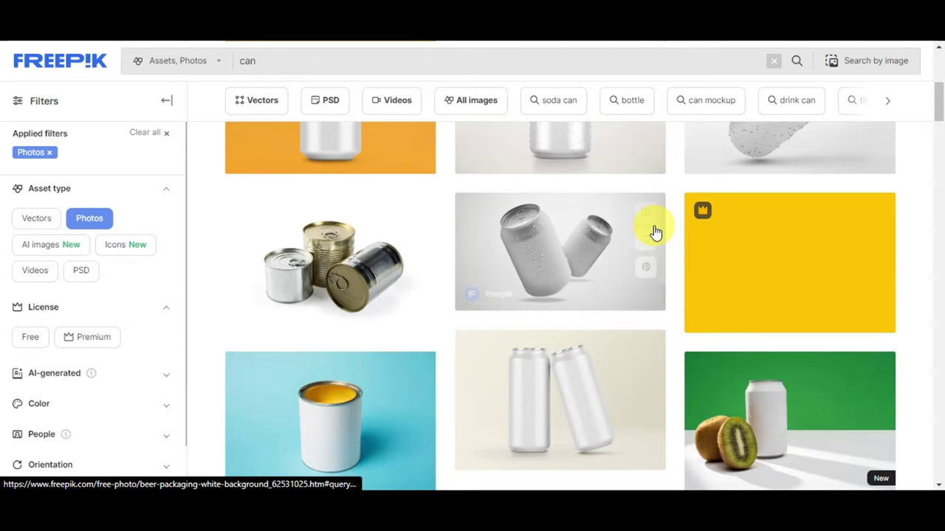
# - On Freepik, browse the can photos and download the free photo of the empty aluminum beverage can on an orange background
pyautogui.scroll(-6, 642, 225)
pyautogui.scroll(10, 633, 216)
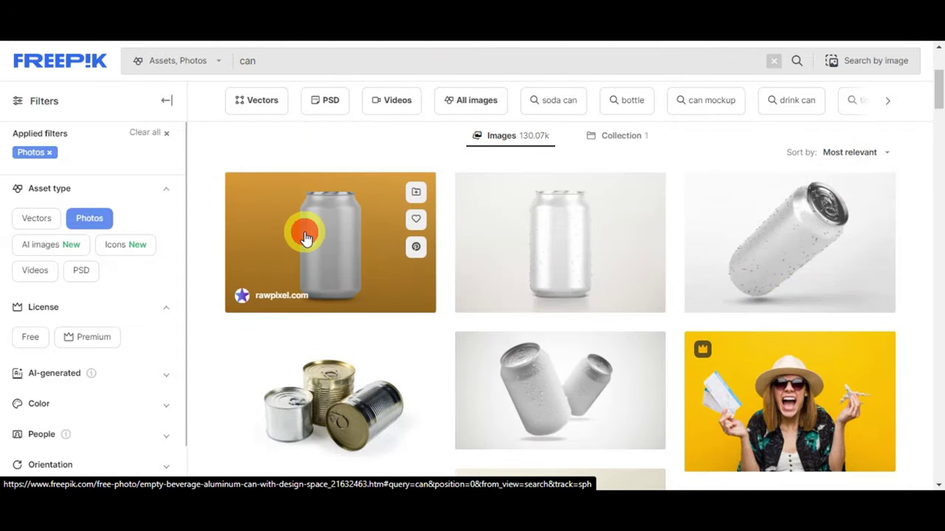
pyautogui.click(306, 238)
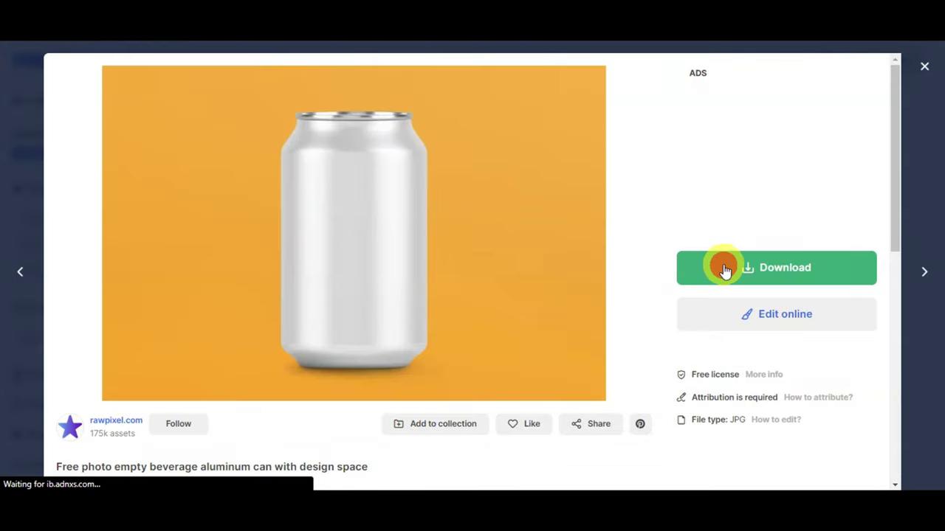
pyautogui.click(725, 268)
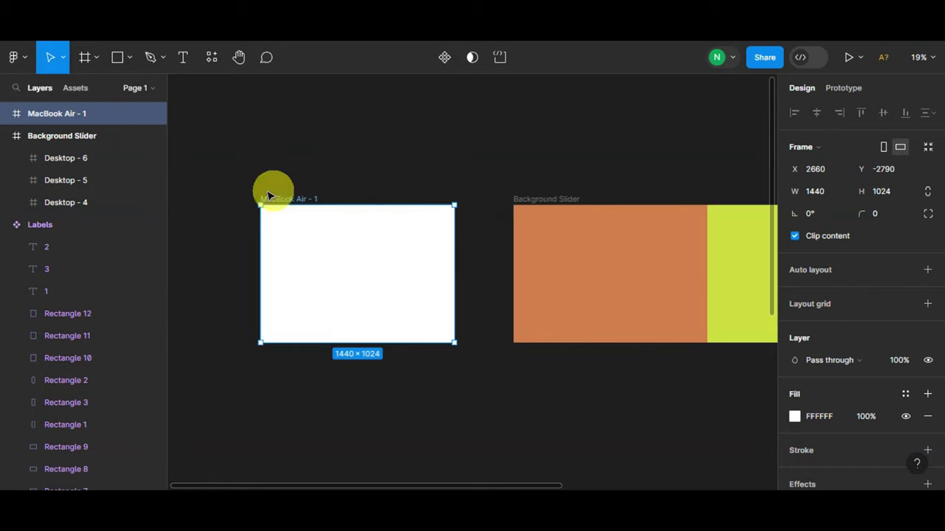
# - Place the downloaded can photo in the MacBook Air frame and scale it down to about 1615 × 1060, aligned at X 0, Y 0
pyautogui.moveTo(8, 294); pyautogui.dragTo(340, 288)
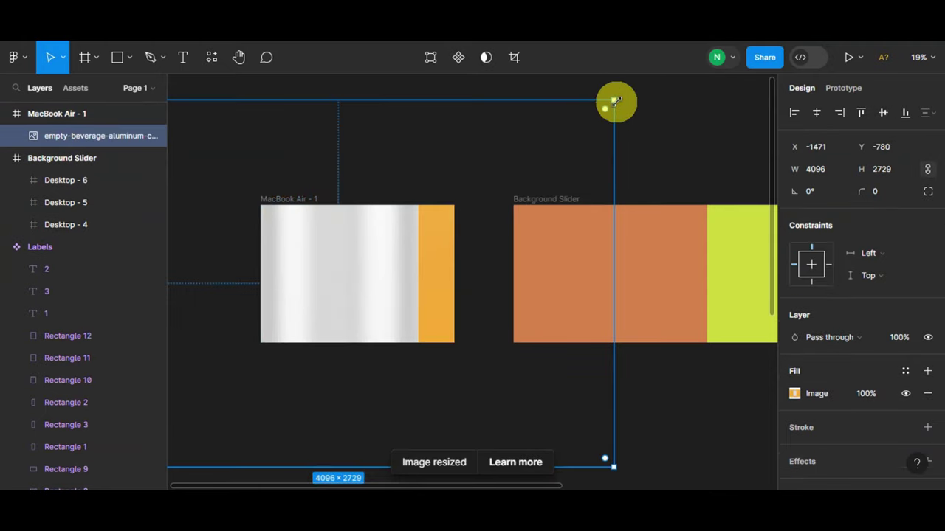
pyautogui.moveTo(616, 101); pyautogui.dragTo(428, 254)
pyautogui.moveTo(281, 295); pyautogui.dragTo(468, 243)
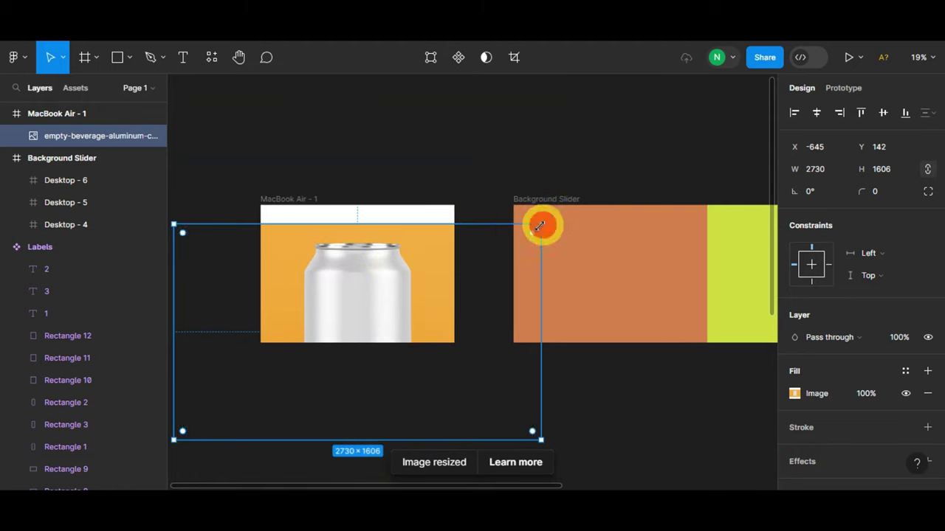
pyautogui.moveTo(541, 225); pyautogui.dragTo(390, 302)
pyautogui.moveTo(312, 317); pyautogui.dragTo(401, 221)
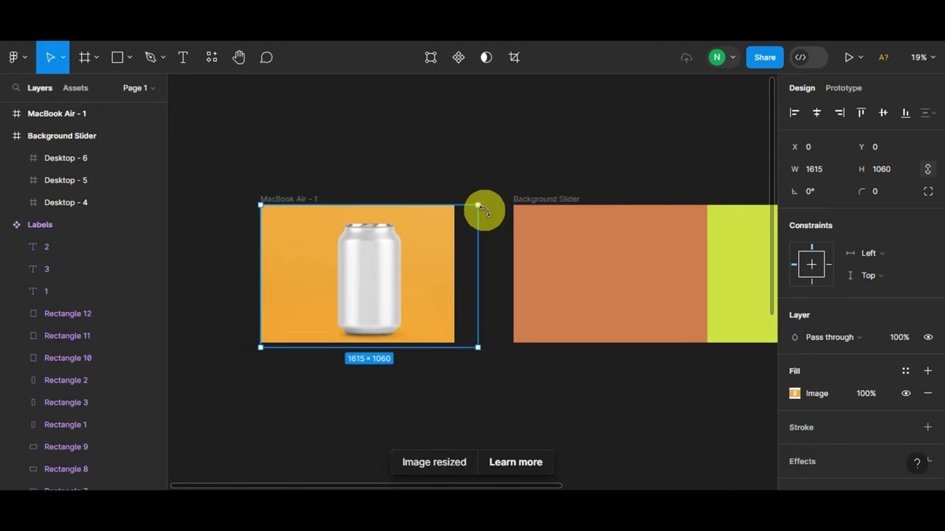
# - Resize the can photo to 1440 × 1024 so it fills the MacBook Air frame exactly, and deselect it
pyautogui.moveTo(477, 205); pyautogui.dragTo(456, 205)
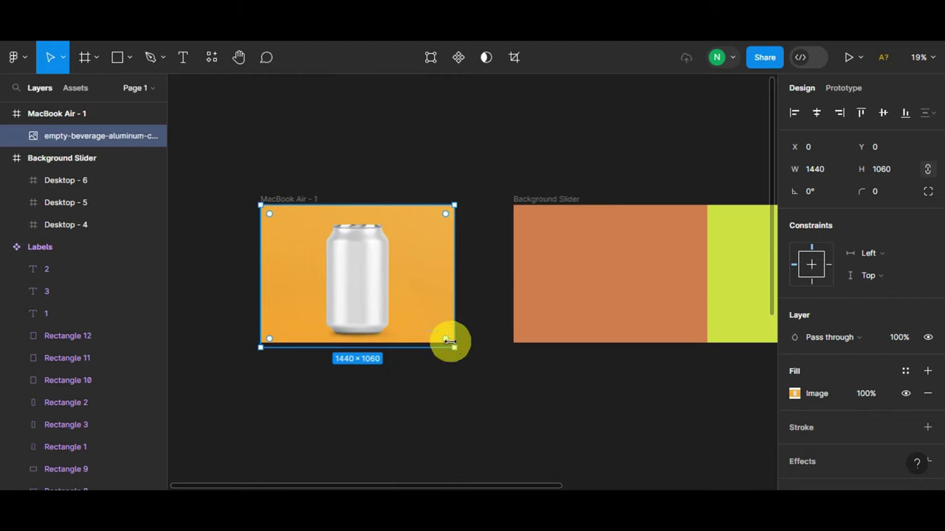
pyautogui.moveTo(451, 344); pyautogui.dragTo(450, 340)
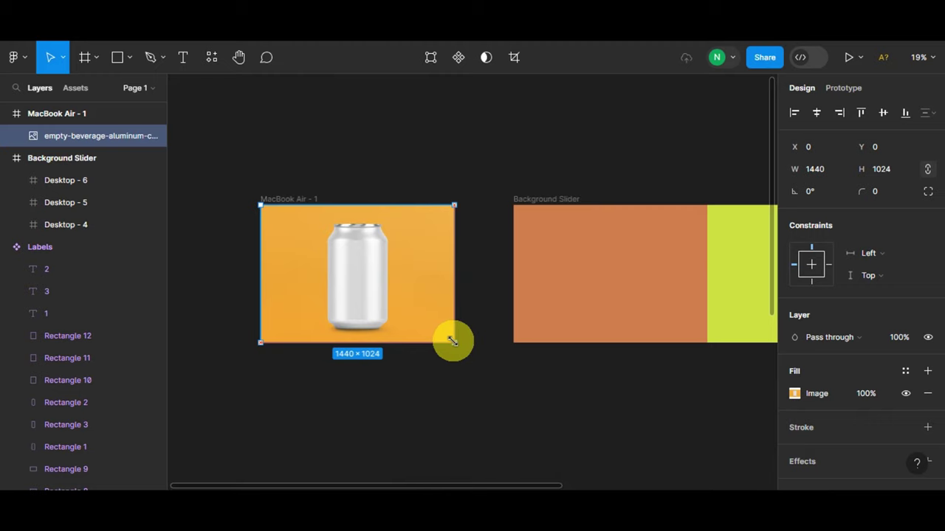
pyautogui.click(421, 167)
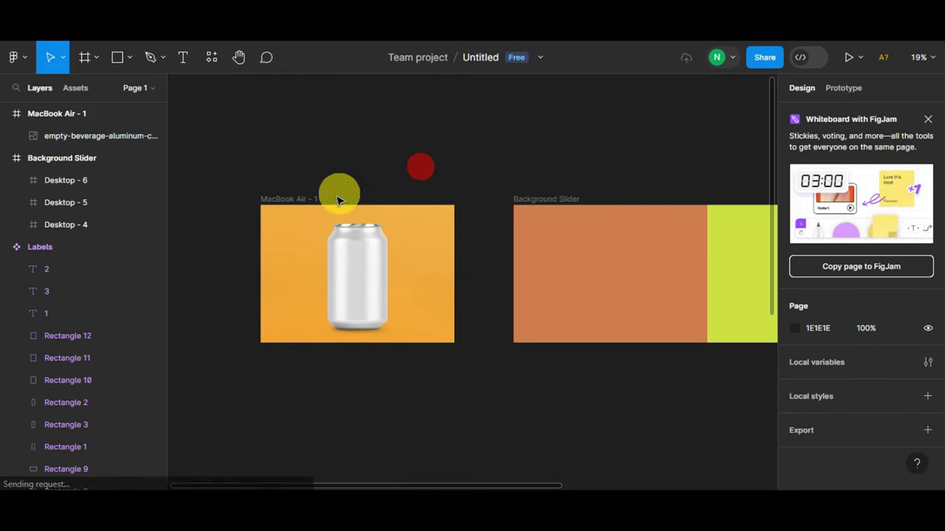
# - Move the numbered Labels component into the MacBook Air frame, on top of the can photo
pyautogui.scroll(-2, 433, 369)
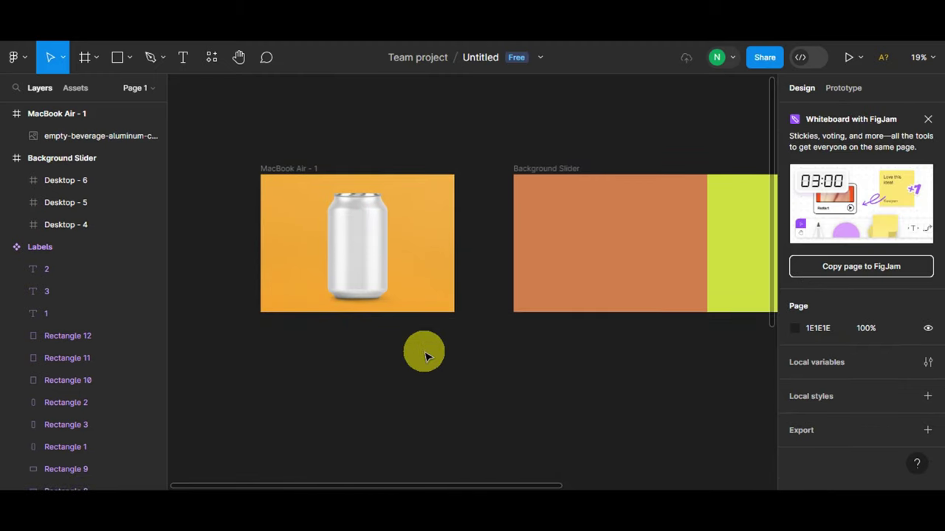
pyautogui.scroll(-10, 427, 356)
pyautogui.scroll(5, 428, 356)
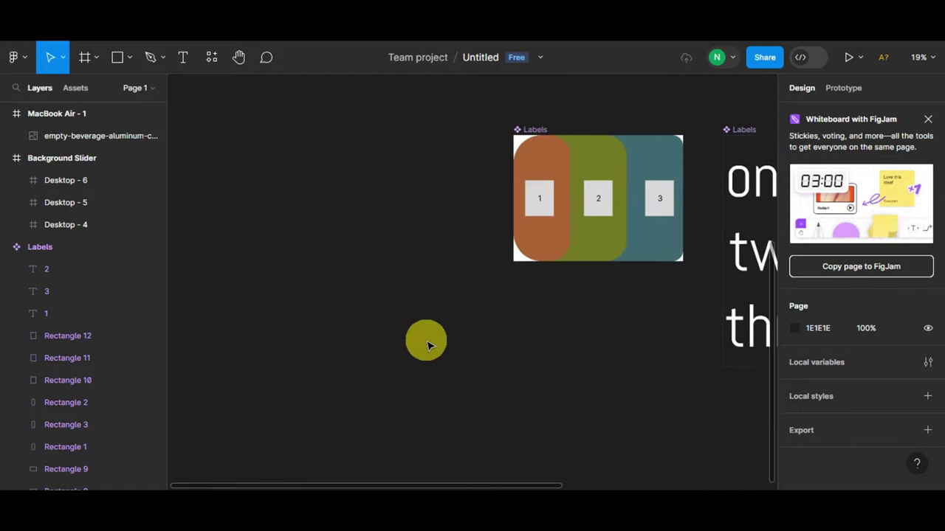
pyautogui.moveTo(521, 307); pyautogui.dragTo(328, 146)
pyautogui.scroll(2, 423, 242)
pyautogui.scroll(5, 423, 242)
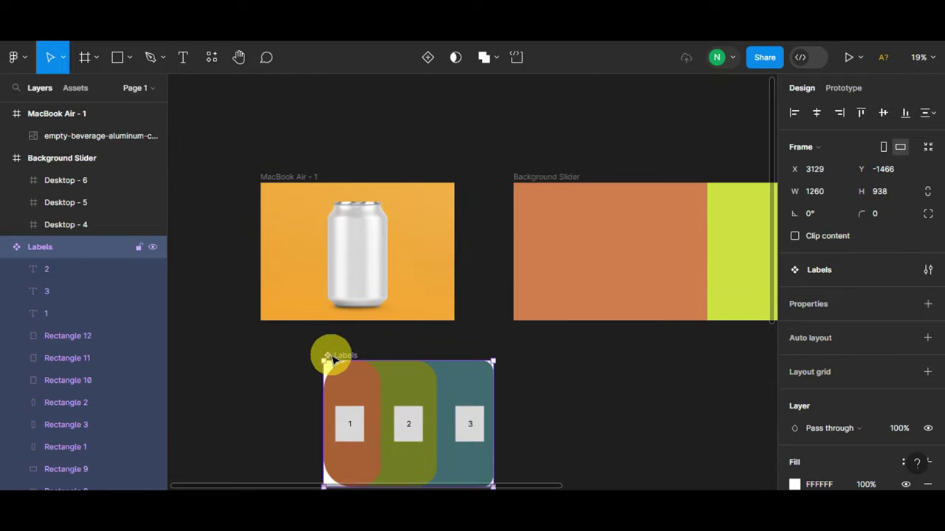
pyautogui.moveTo(332, 359); pyautogui.dragTo(336, 189)
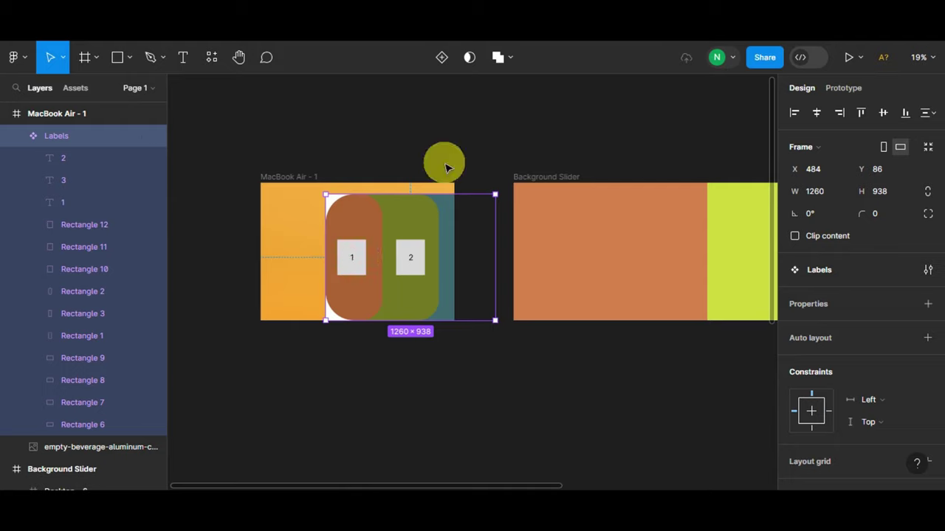
# - Use the Labels component as a mask in the MacBook Air frame, and deselect it
pyautogui.click(475, 62)
pyautogui.click(407, 121)
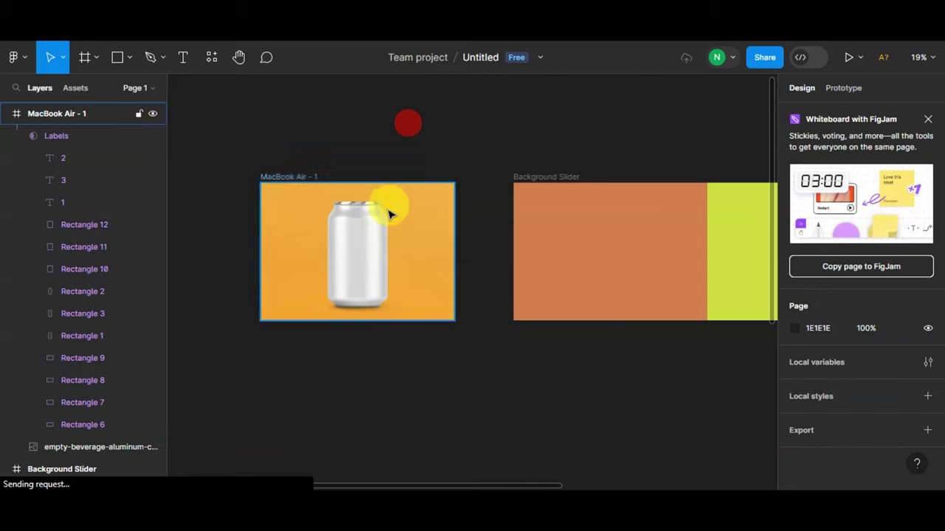
pyautogui.click(354, 247)
pyautogui.click(390, 235)
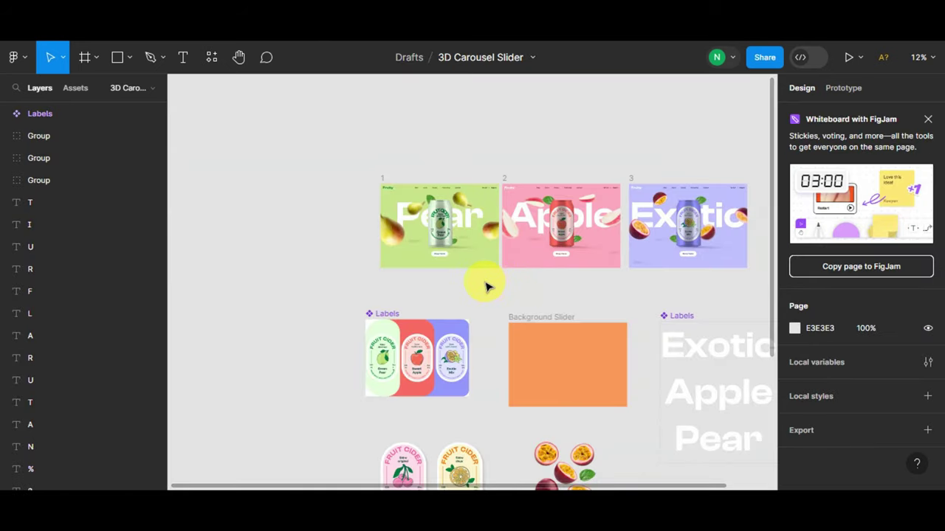
# - In the 3D Carousel Slider file, move the fruit Labels component up beside the Pear frame, leaving a gap between them
pyautogui.scroll(10, 483, 284)
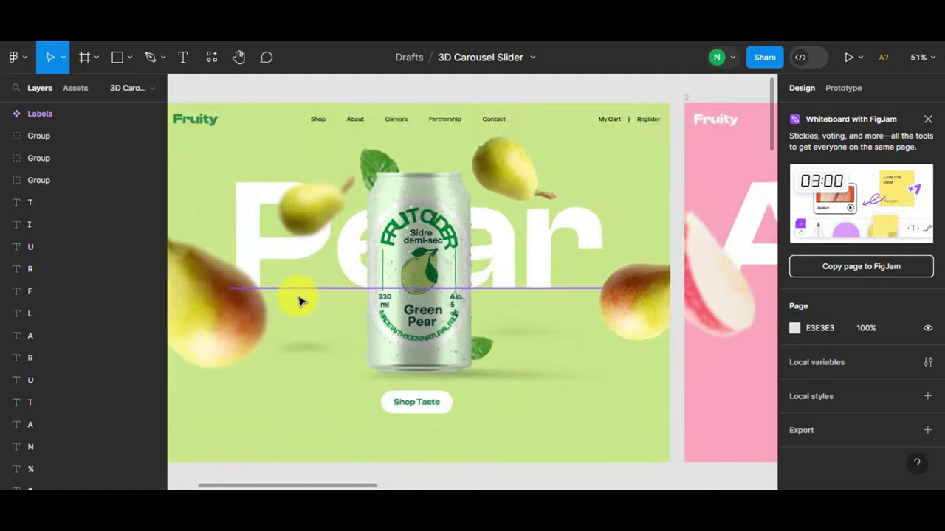
pyautogui.scroll(-3, 449, 231)
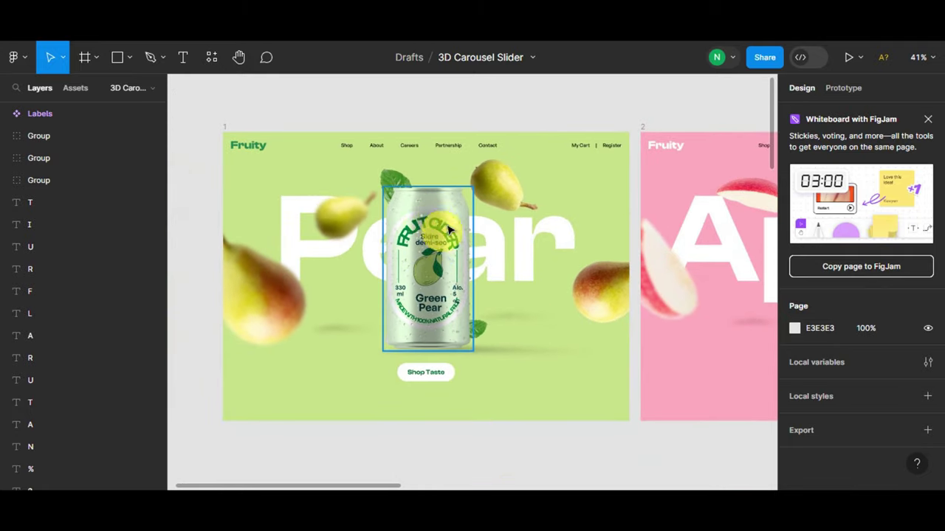
pyautogui.scroll(-5, 446, 269)
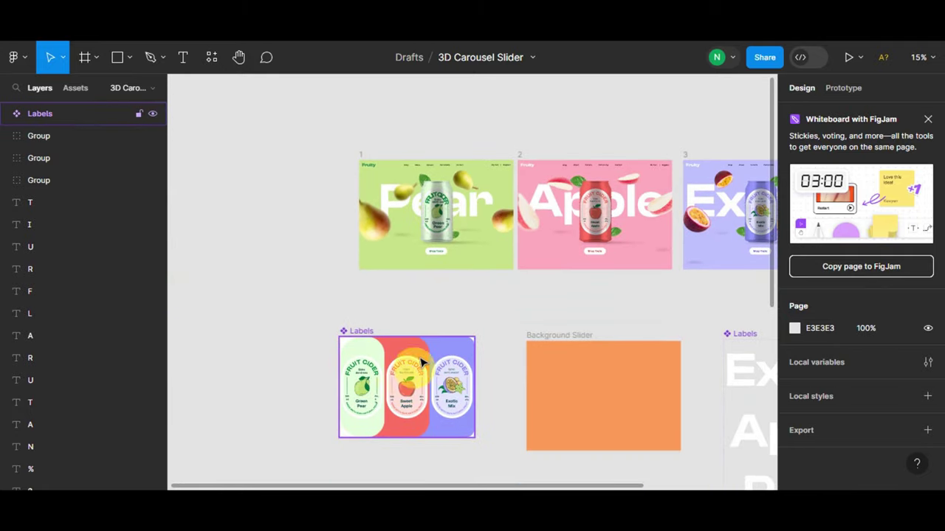
pyautogui.click(410, 352)
pyautogui.moveTo(402, 384); pyautogui.dragTo(274, 206)
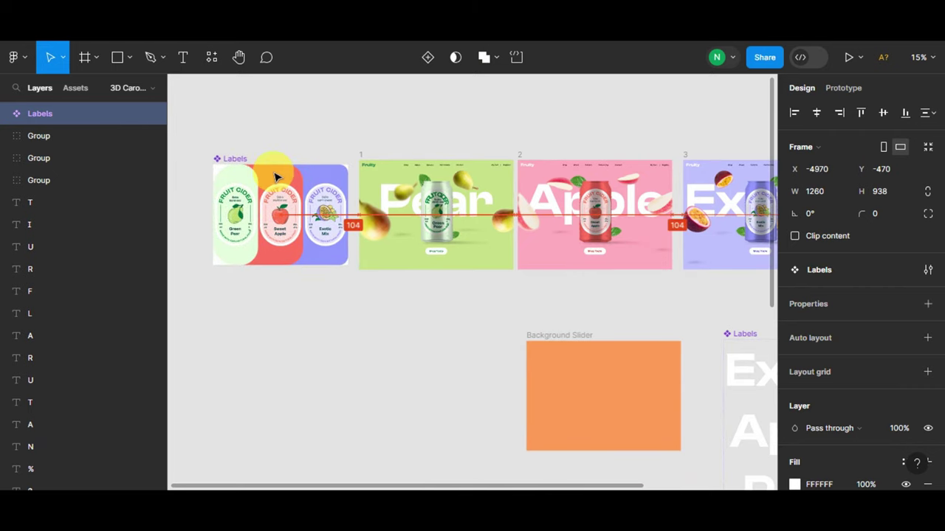
pyautogui.scroll(4, 299, 255)
pyautogui.moveTo(266, 152); pyautogui.dragTo(254, 136)
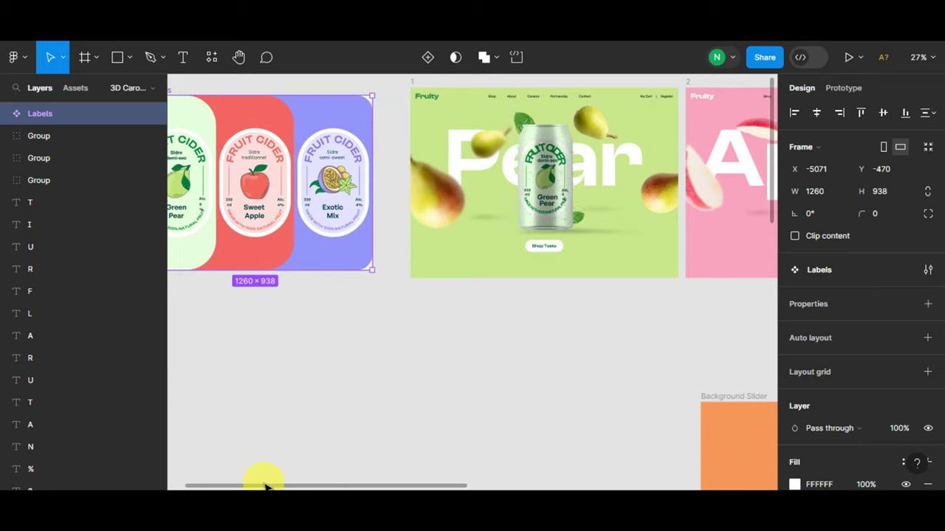
# - Compare the numbered label mask over the can with the finished Pear and Apple frames in the 3D Carousel Slider file
pyautogui.hscroll(5, 265, 485)
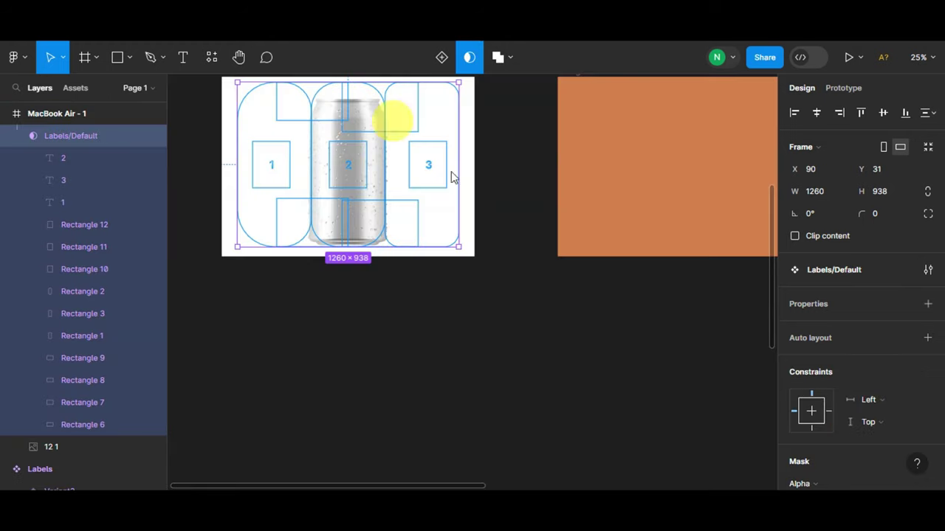
pyautogui.scroll(-3, 453, 178)
pyautogui.scroll(-2, 507, 228)
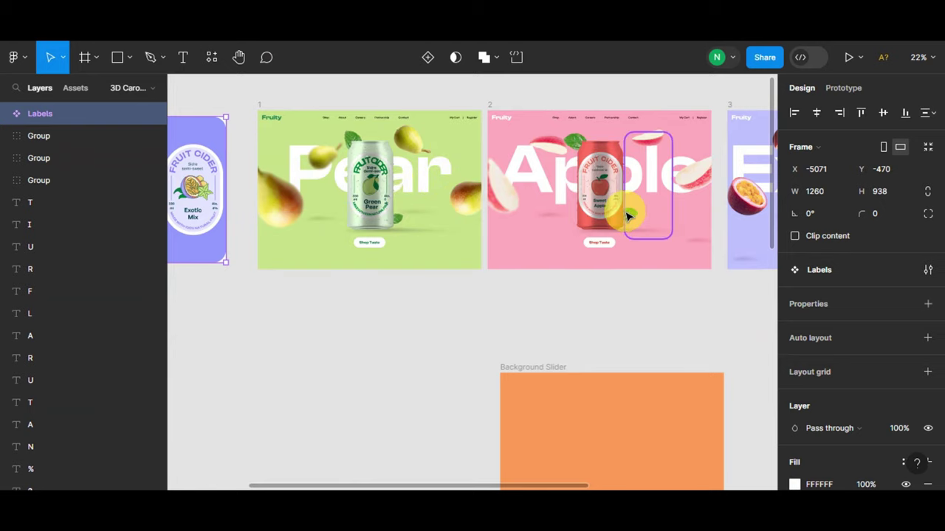
pyautogui.scroll(-2, 629, 216)
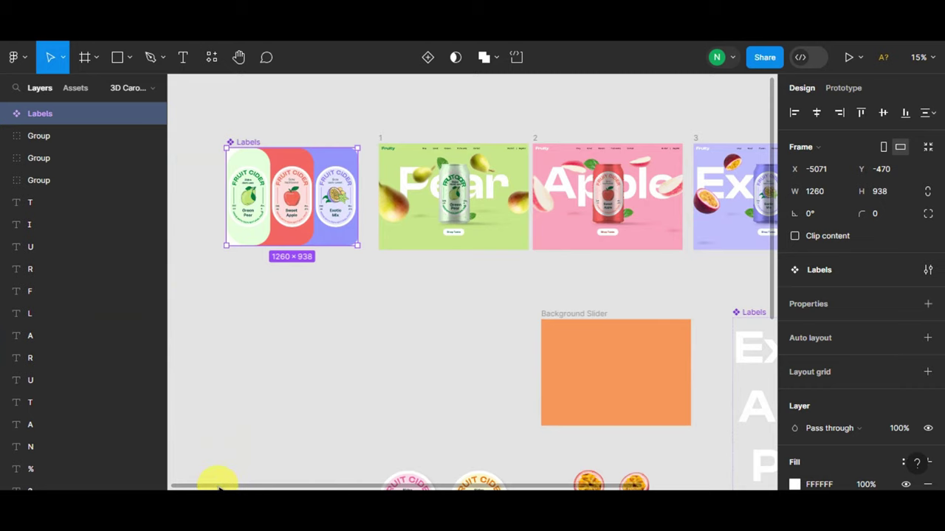
# - Try moving the Apple frame over the edge of the Pear frame, and undo the move
pyautogui.moveTo(219, 484); pyautogui.dragTo(299, 484)
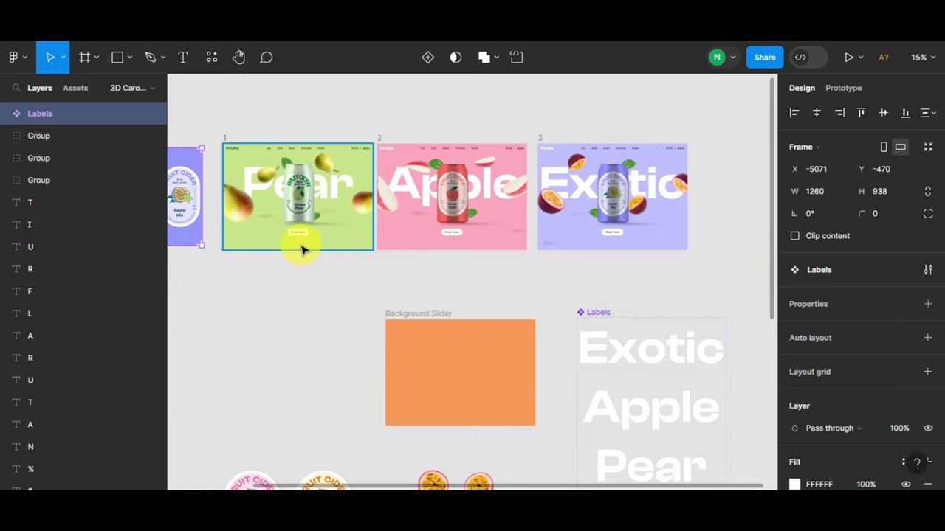
pyautogui.scroll(5, 301, 249)
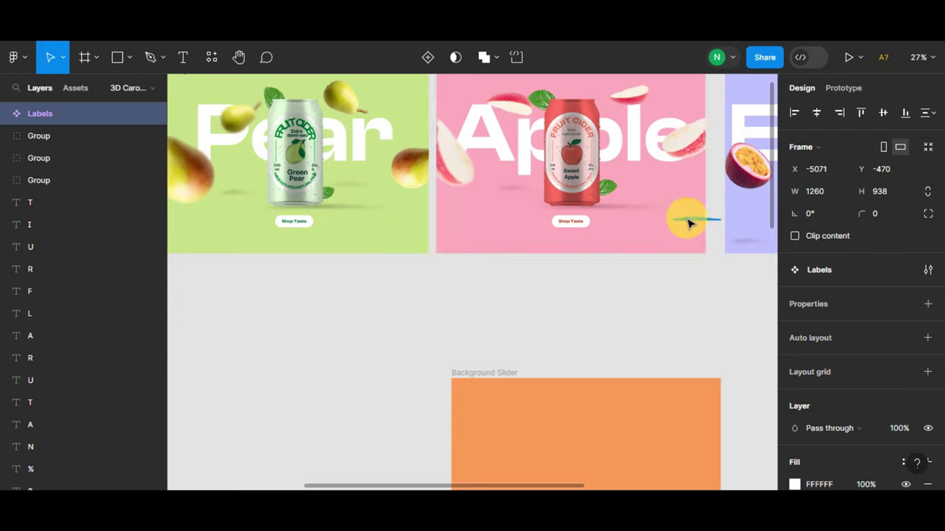
pyautogui.scroll(-1, 656, 253)
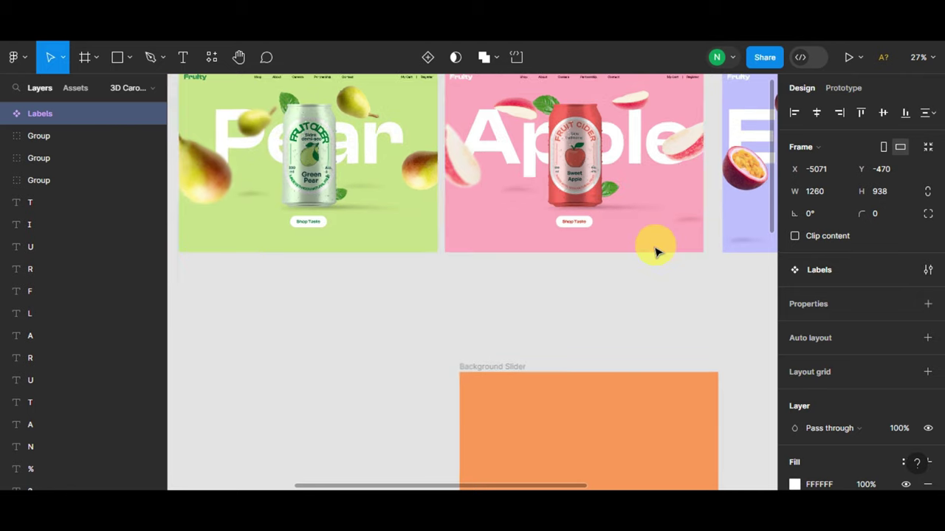
pyautogui.scroll(-2, 656, 252)
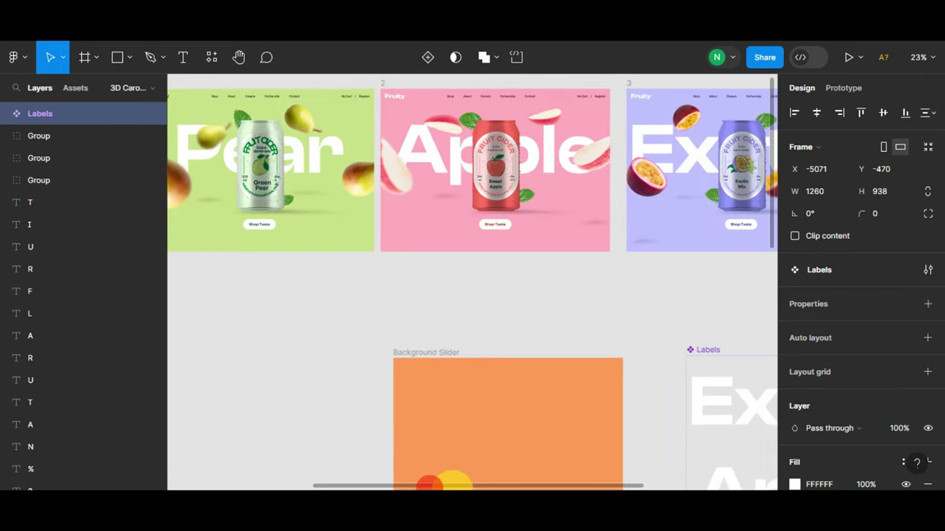
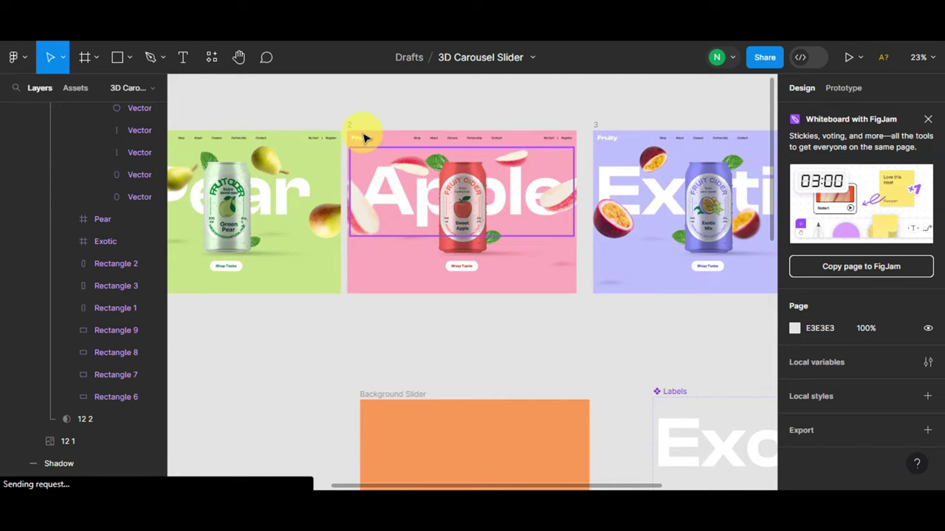
pyautogui.click(365, 269)
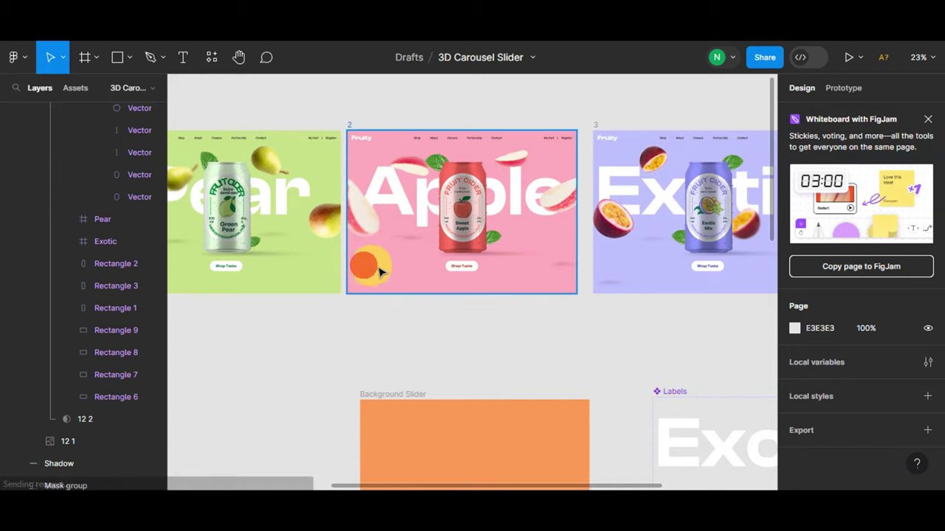
pyautogui.moveTo(365, 269); pyautogui.dragTo(343, 256)
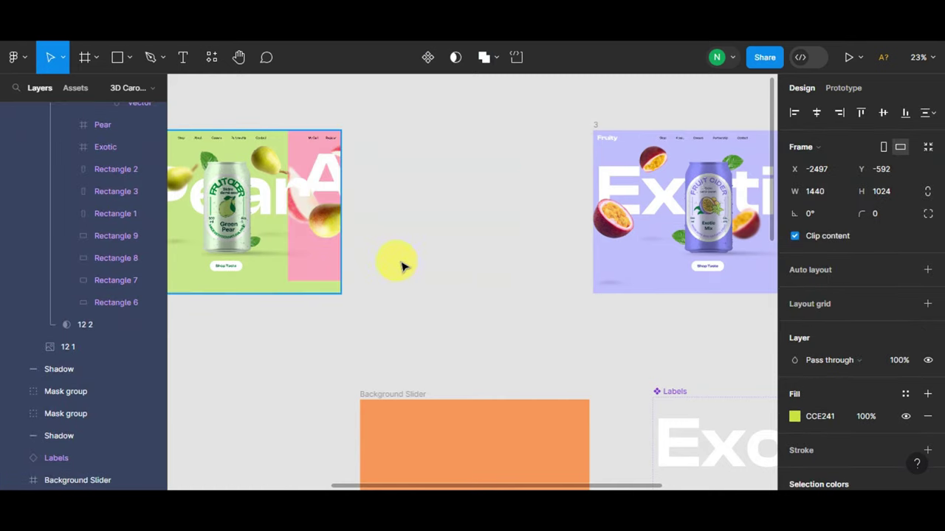
pyautogui.hotkey('ctrl', 'z')
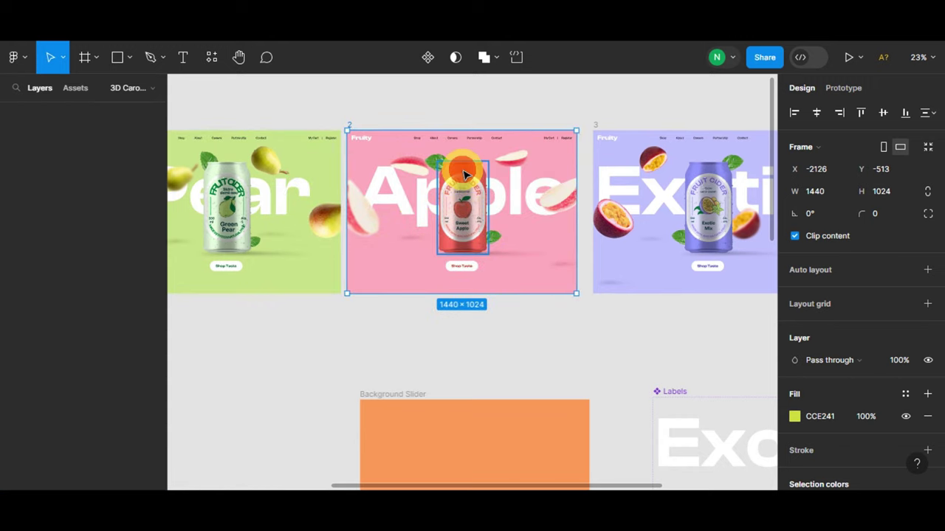
# - Slide the Labels instance inside the Apple can's mask group to reveal the Exotic Mix label, and bring the Sweet Apple label back into view
pyautogui.click(464, 174)
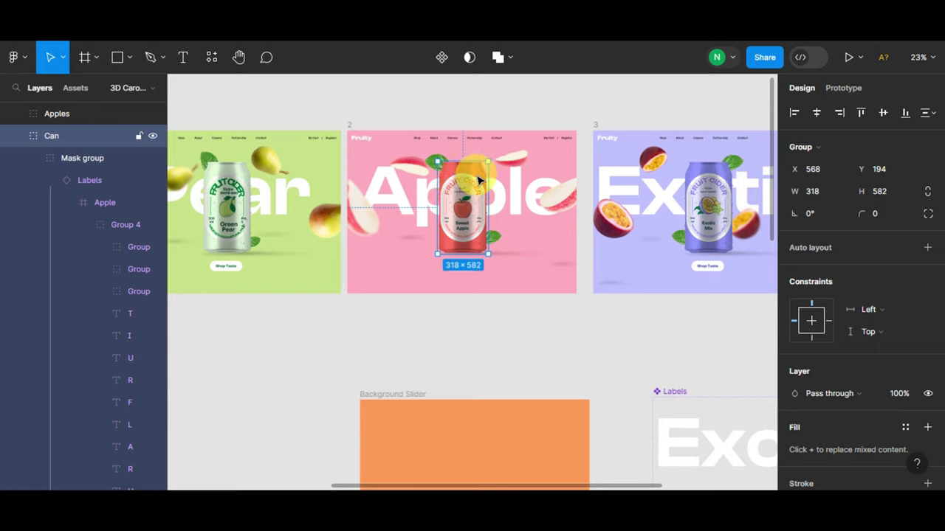
pyautogui.moveTo(465, 180)
pyautogui.mouseDown()
pyautogui.moveTo(454, 188)
pyautogui.moveTo(481, 182)
pyautogui.mouseUp()
pyautogui.doubleClick(474, 177)
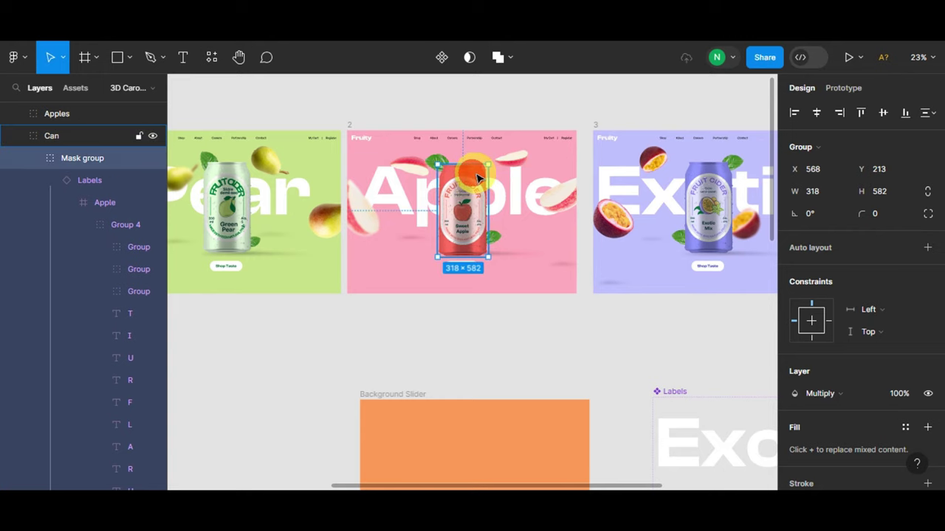
pyautogui.doubleClick(477, 178)
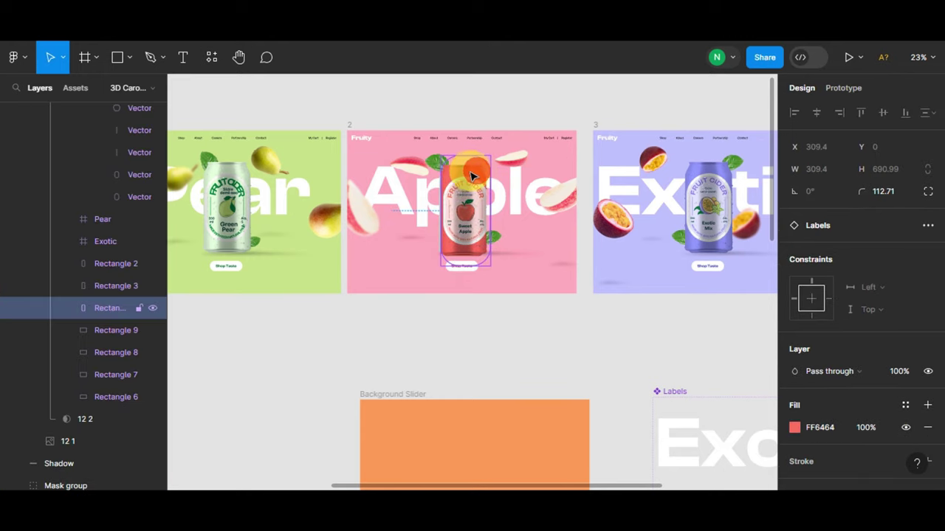
pyautogui.click(473, 176)
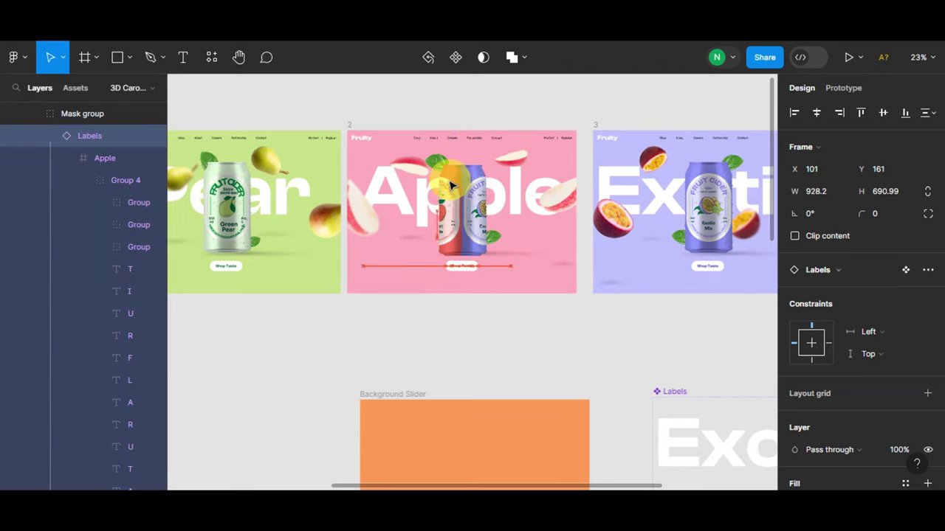
pyautogui.moveTo(434, 183); pyautogui.dragTo(482, 190)
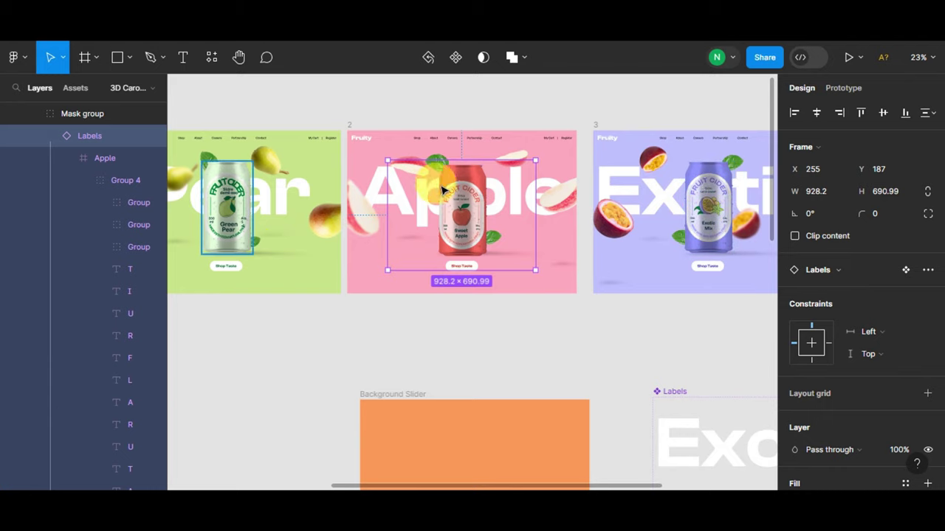
pyautogui.moveTo(456, 201); pyautogui.dragTo(461, 192)
# - Move the large Labels title in the Exotic frame down to Y 194
pyautogui.press('-')
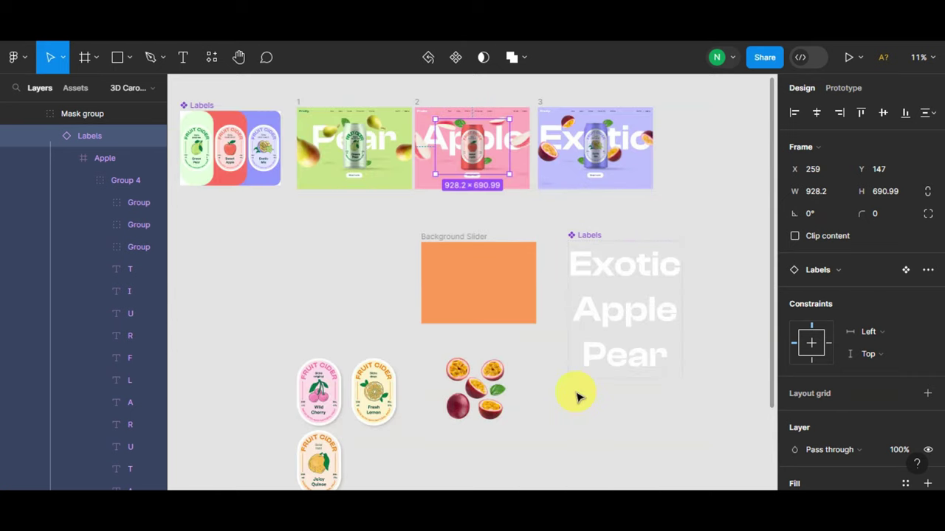
pyautogui.click(629, 152)
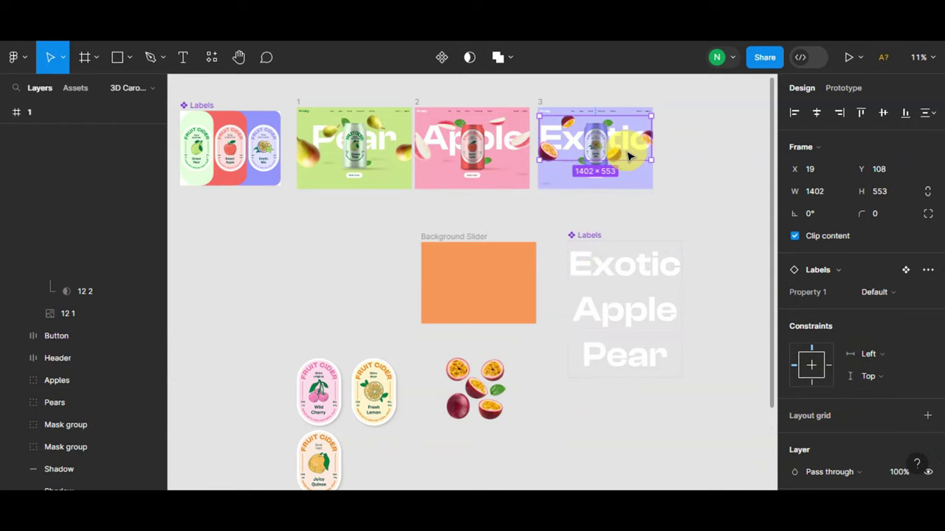
pyautogui.moveTo(623, 105); pyautogui.dragTo(628, 153)
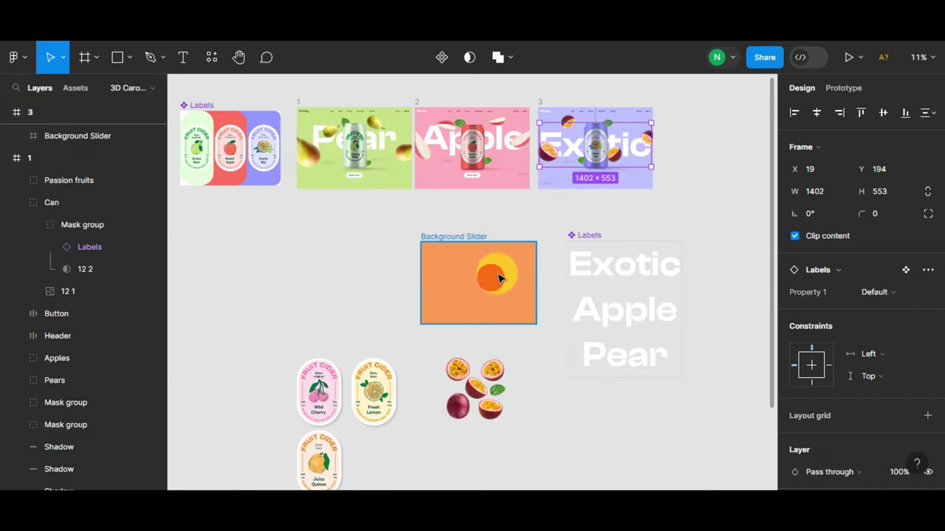
# - Move the Background Slider under the Pear frame, try widening its Desktop - 4 frame to 2880, and undo the widening
pyautogui.moveTo(498, 278); pyautogui.dragTo(521, 278)
pyautogui.click(403, 255)
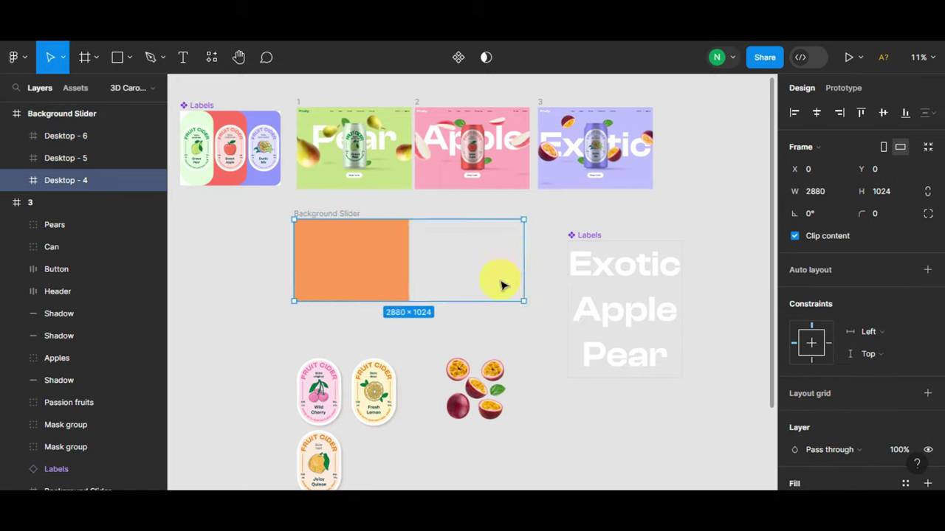
pyautogui.hotkey('ctrl', 'z')
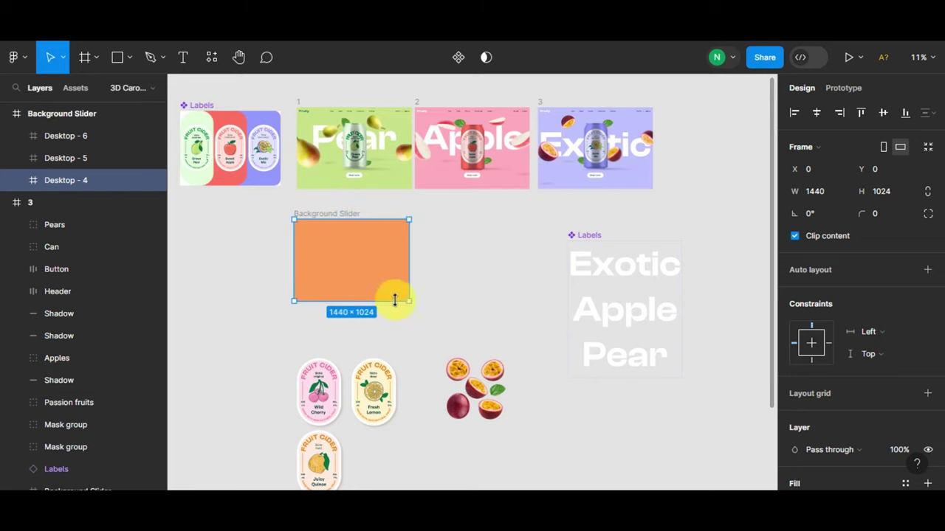
# - Play the 3D Carousel Slider prototype and examine the transitions between the Pear, Apple and Exotic slides, and return to the design file
pyautogui.scroll(-2, 295, 299)
pyautogui.scroll(-2, 347, 332)
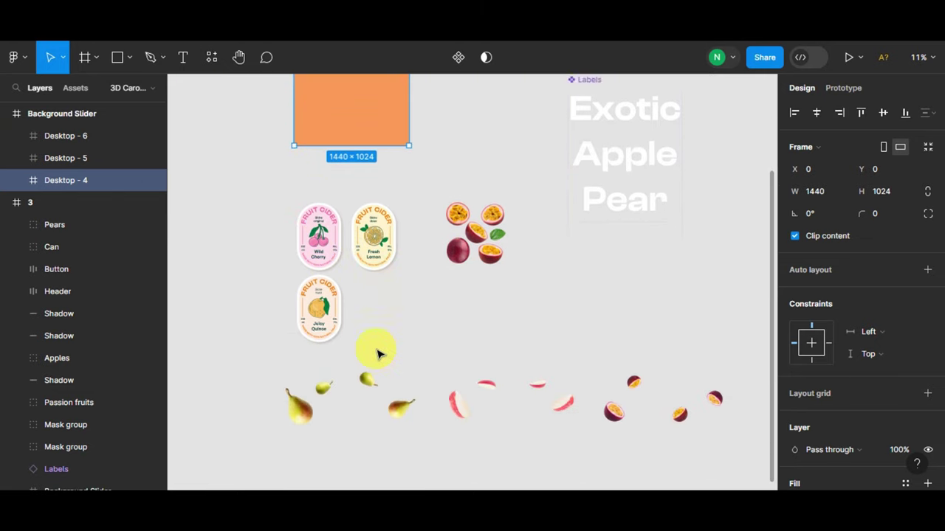
pyautogui.scroll(10, 550, 373)
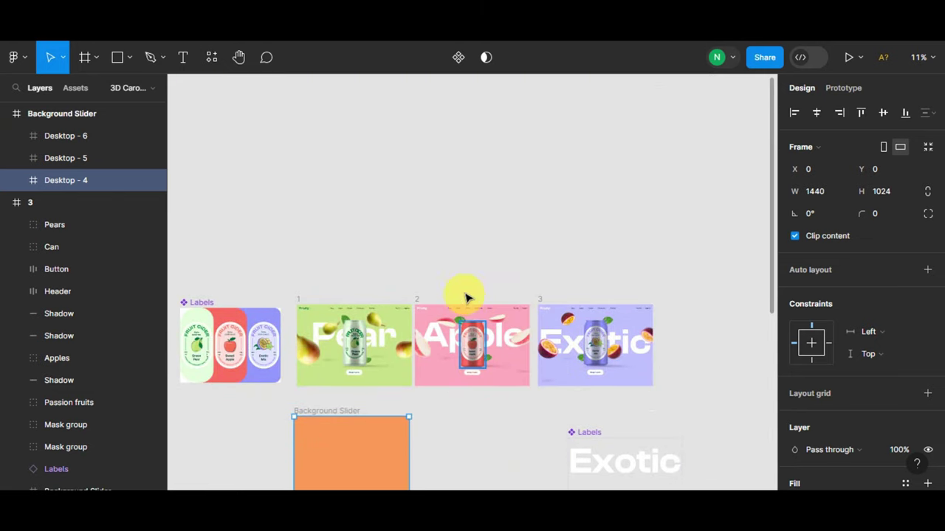
pyautogui.scroll(-1, 480, 277)
pyautogui.click(846, 57)
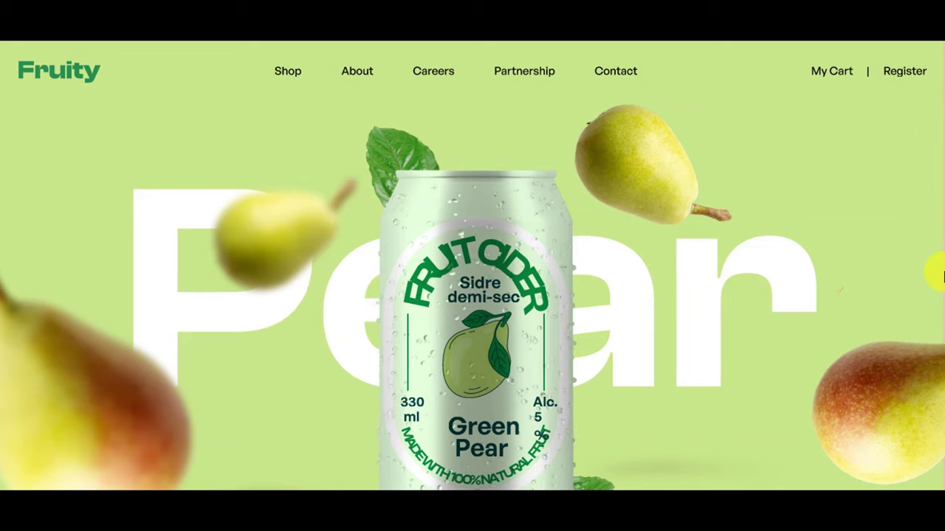
pyautogui.click(860, 268)
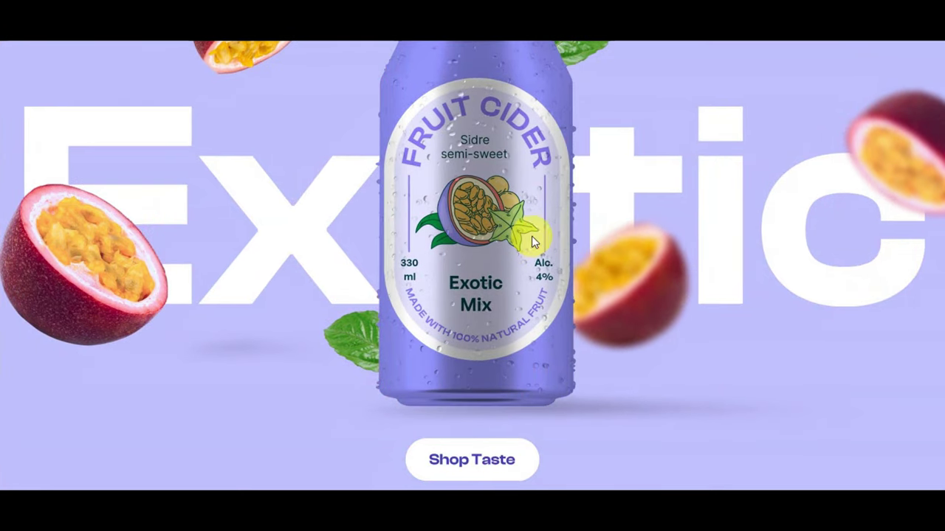
pyautogui.scroll(3, 438, 268)
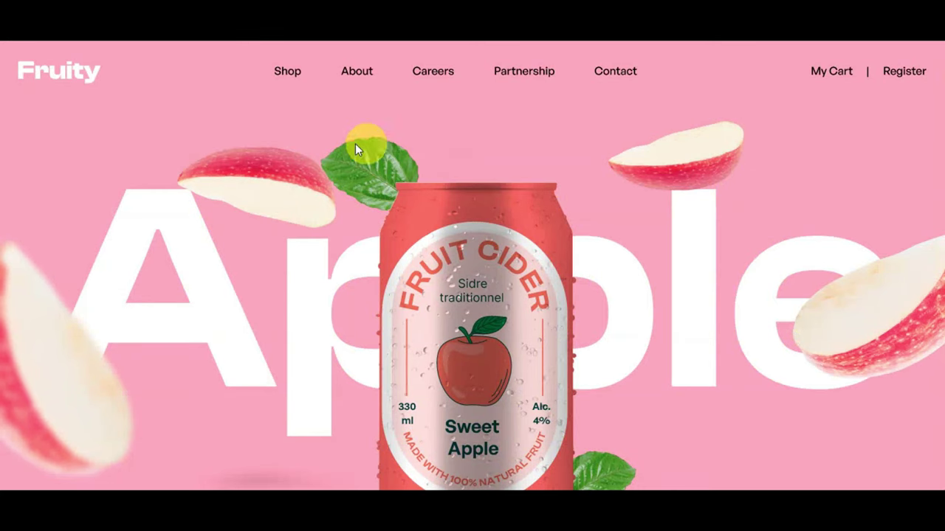
pyautogui.scroll(-3, 472, 273)
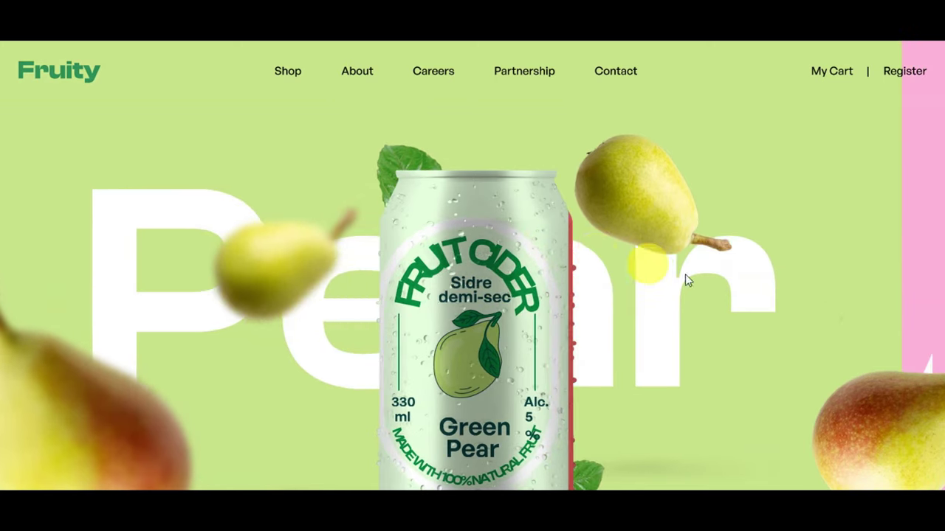
pyautogui.scroll(3, 685, 274)
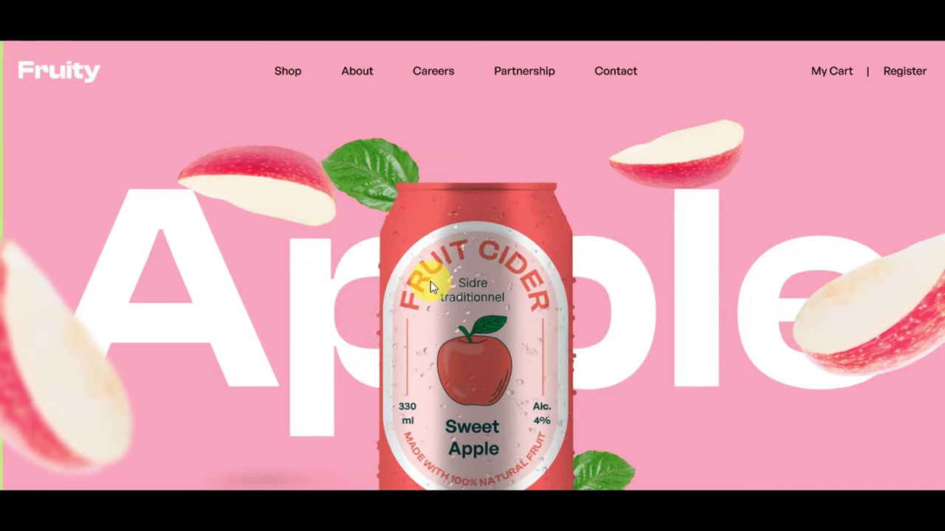
pyautogui.scroll(-3, 232, 253)
pyautogui.scroll(2, 306, 191)
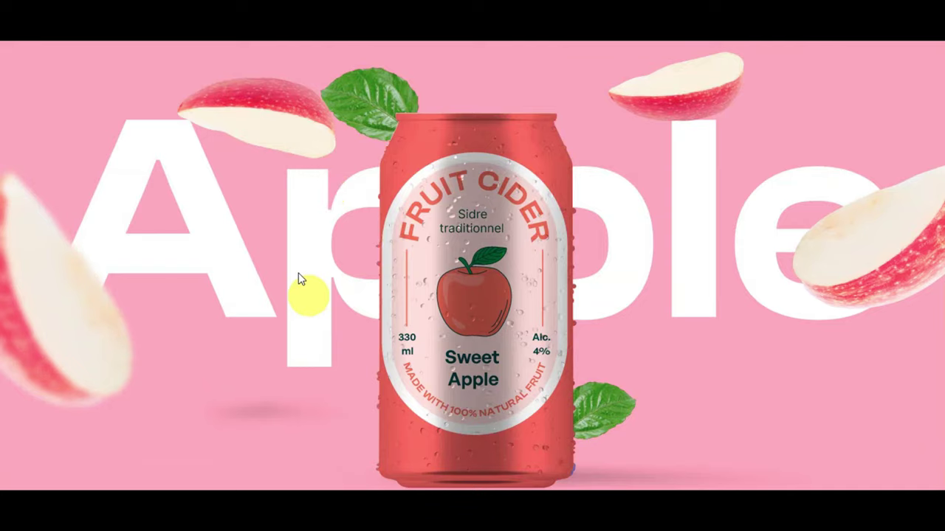
pyautogui.scroll(-2, 635, 251)
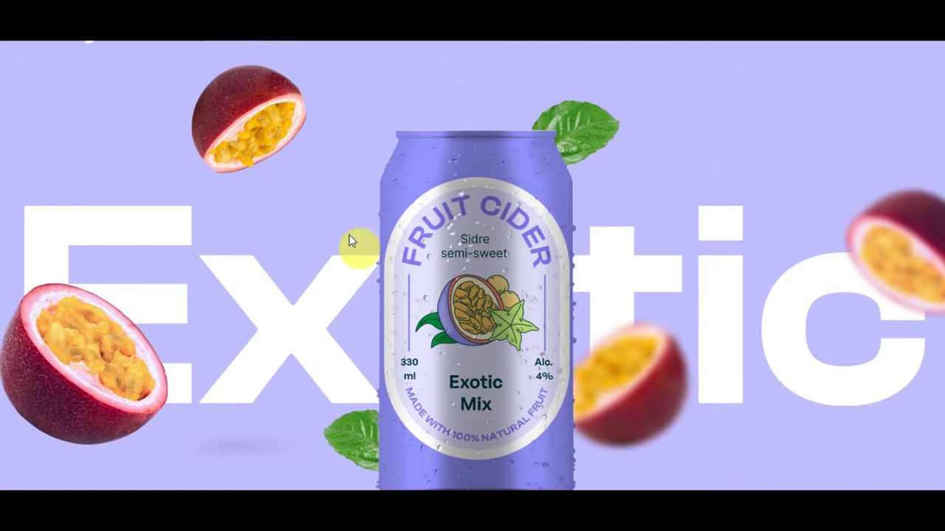
pyautogui.scroll(-3, 475, 283)
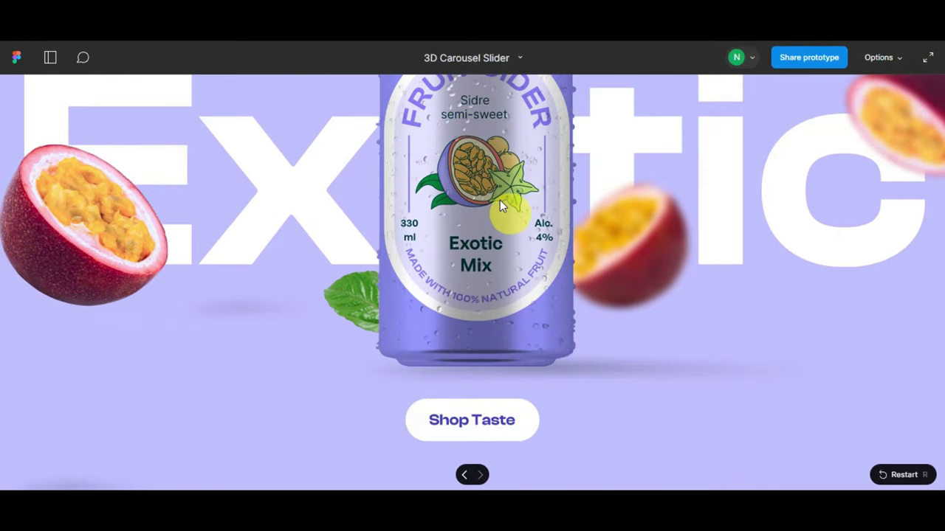
pyautogui.scroll(3, 530, 303)
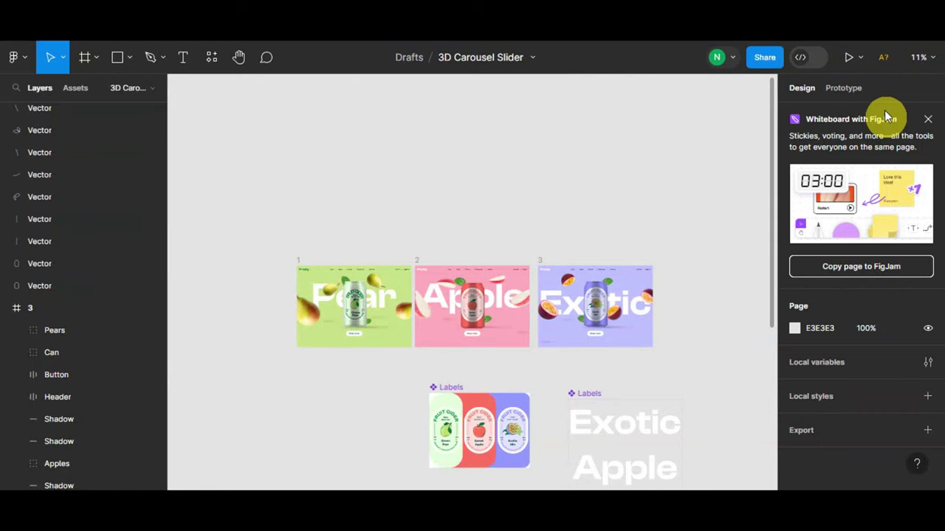
# - Show the prototype connections between the three frames, and select the Labels title in the Pear frame
pyautogui.click(843, 90)
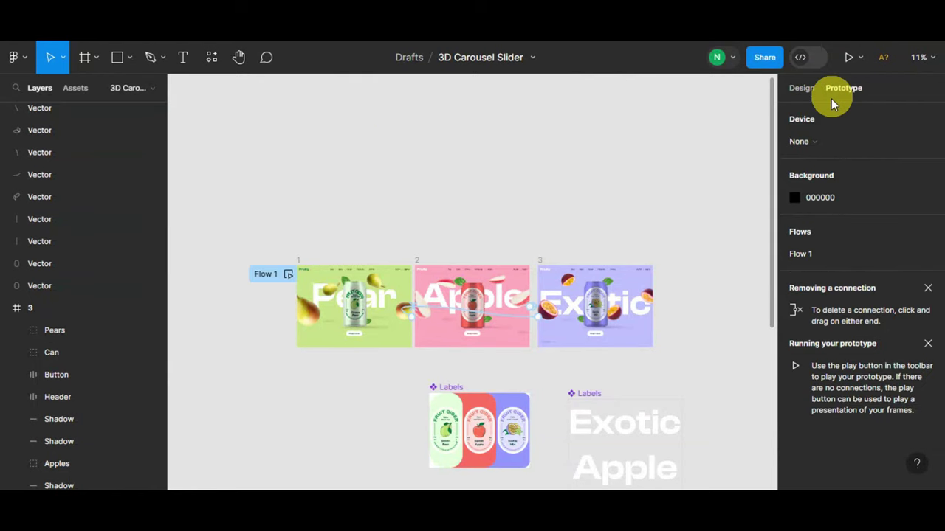
pyautogui.click(312, 284)
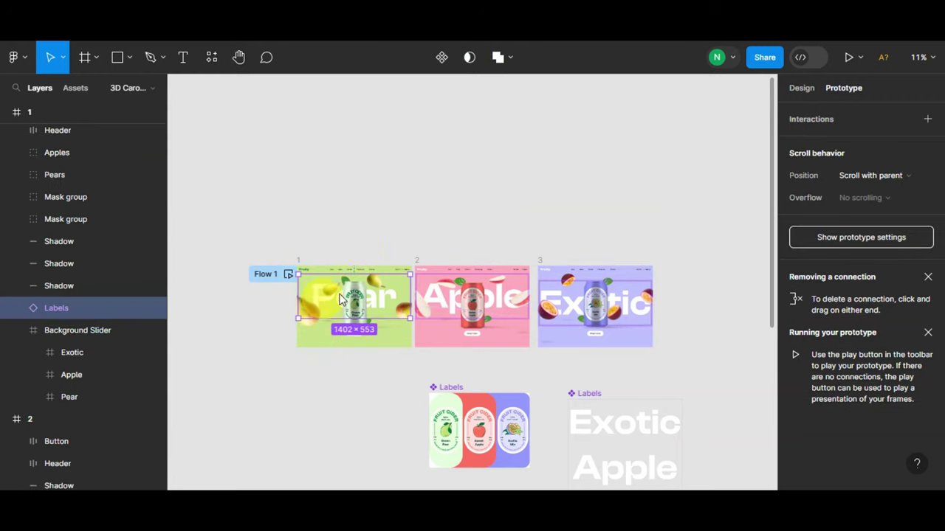